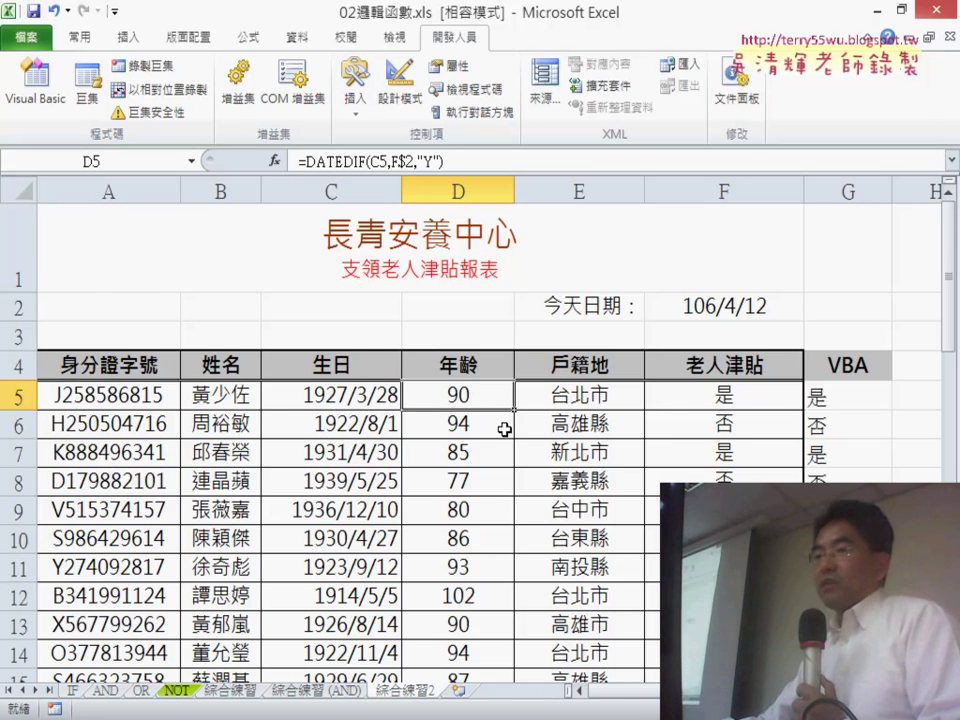
- Clear the DATEDIF ages from D5 down to D36 in the 年齡 column
{"action": "key", "text": "ctrl+shift+Down"}
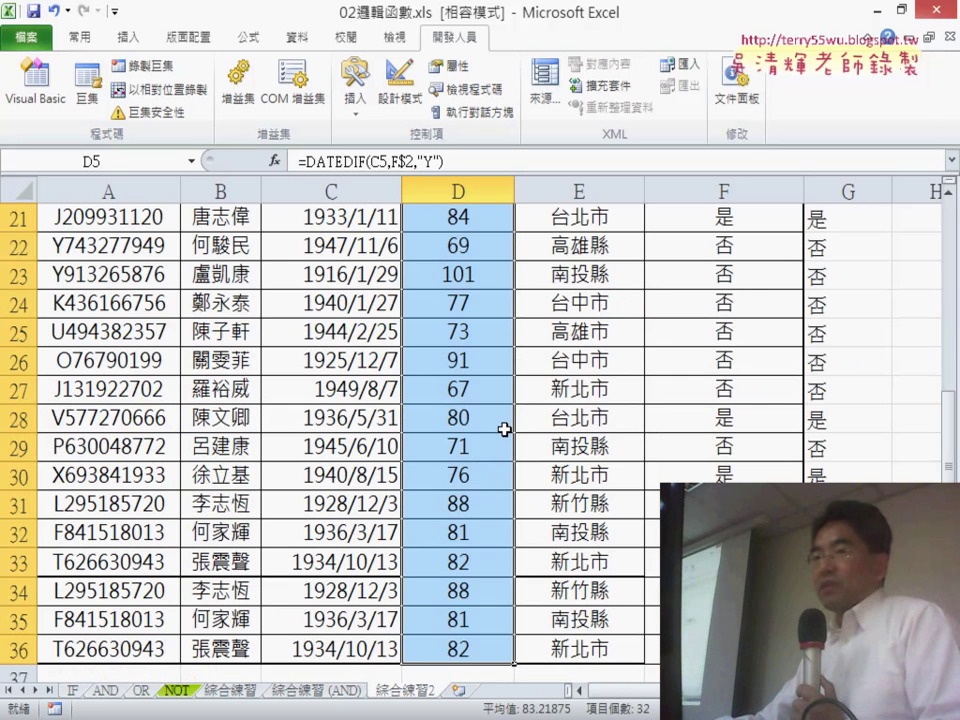
{"action": "key", "text": "Delete"}
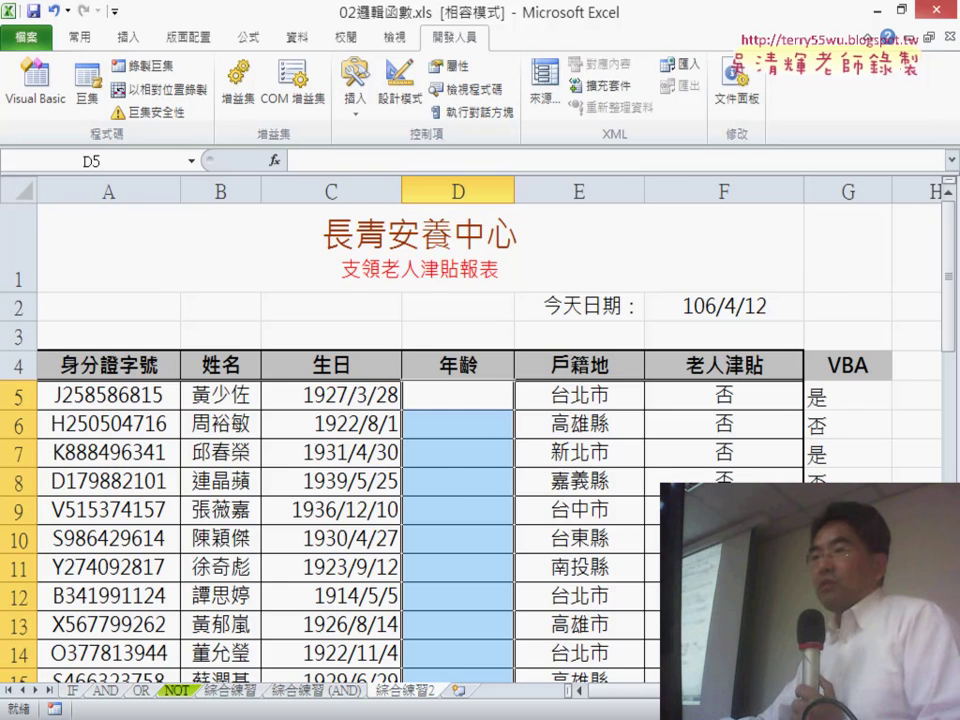
- In the Visual Basic editor, insert an empty Public Sub procedure named 年齡 into Module3
{"action": "scroll", "coordinate": [480, 430], "scroll_direction": "right", "scroll_amount": 2}
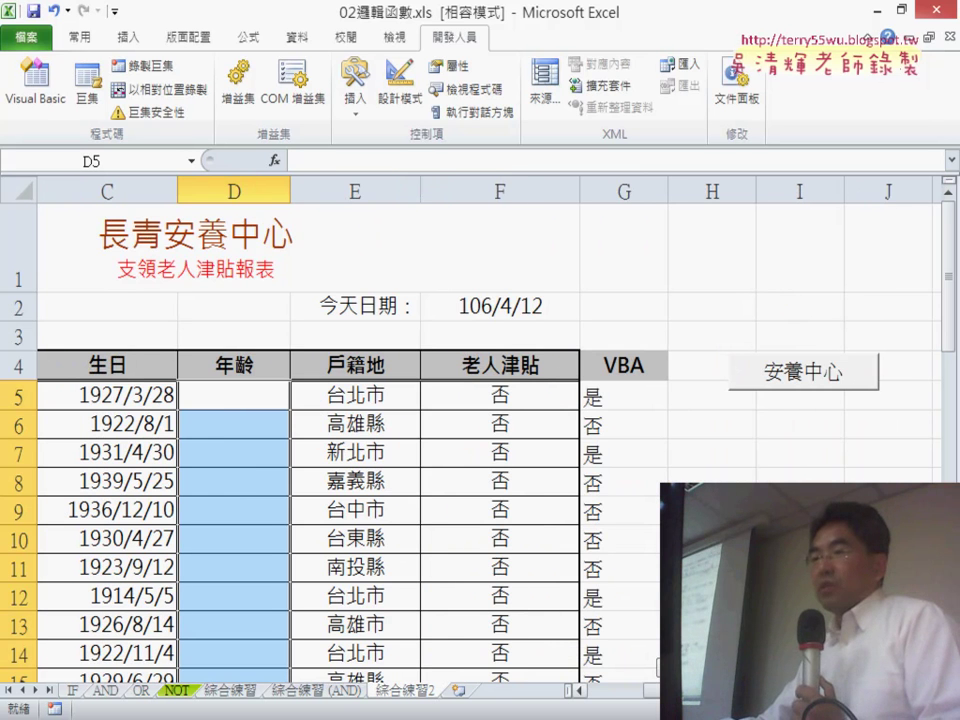
{"action": "left_click", "coordinate": [45, 110]}
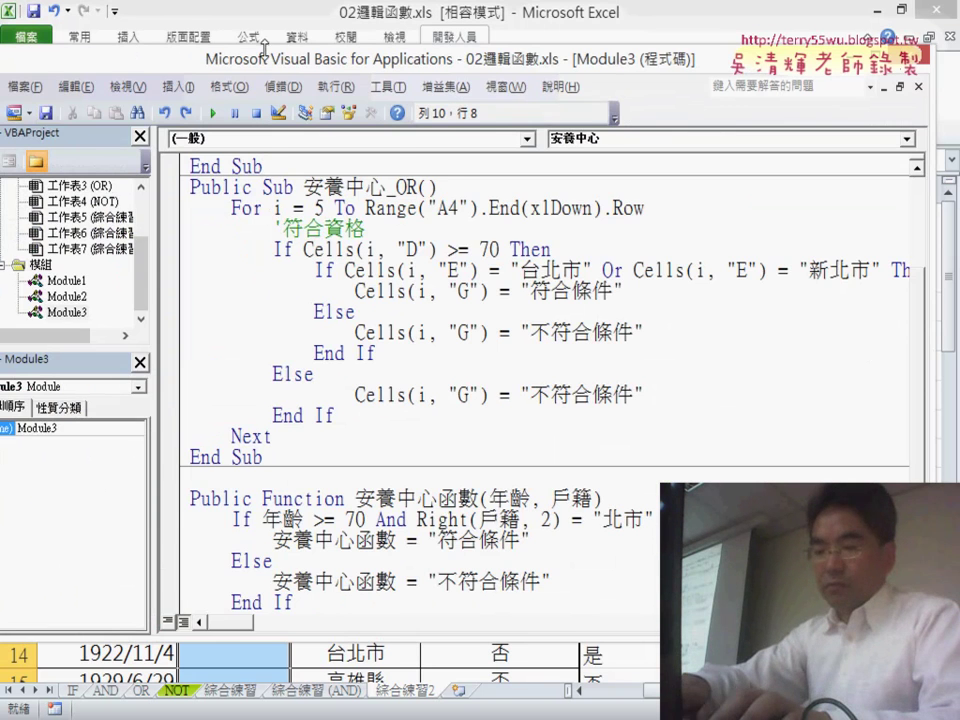
{"action": "left_click_drag", "start_coordinate": [271, 56], "coordinate": [563, 62]}
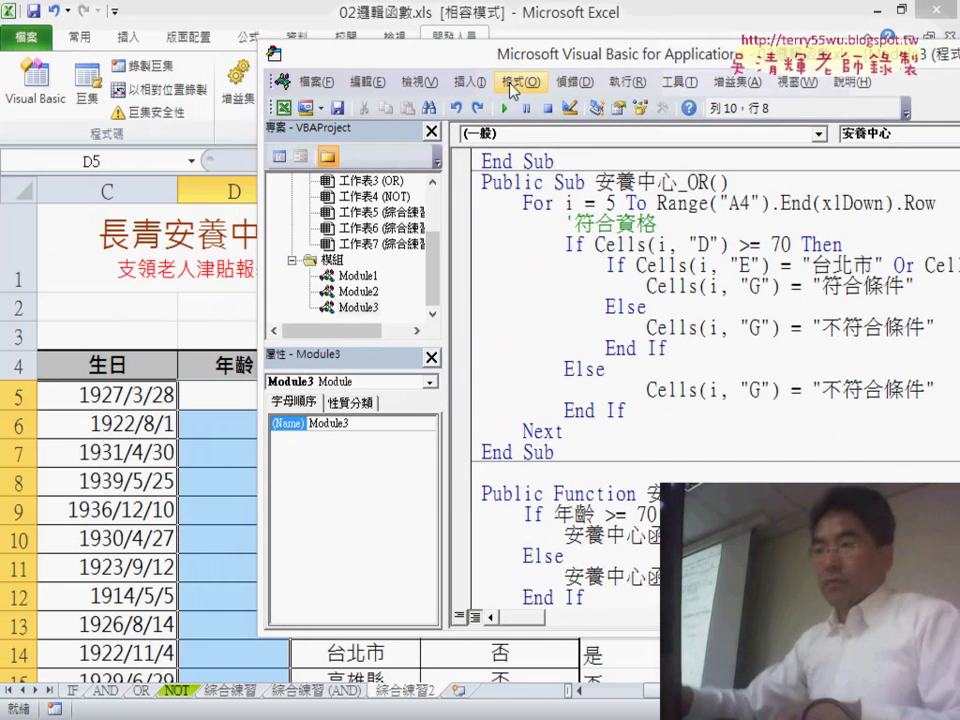
{"action": "left_click", "coordinate": [470, 81]}
{"action": "left_click", "coordinate": [485, 106]}
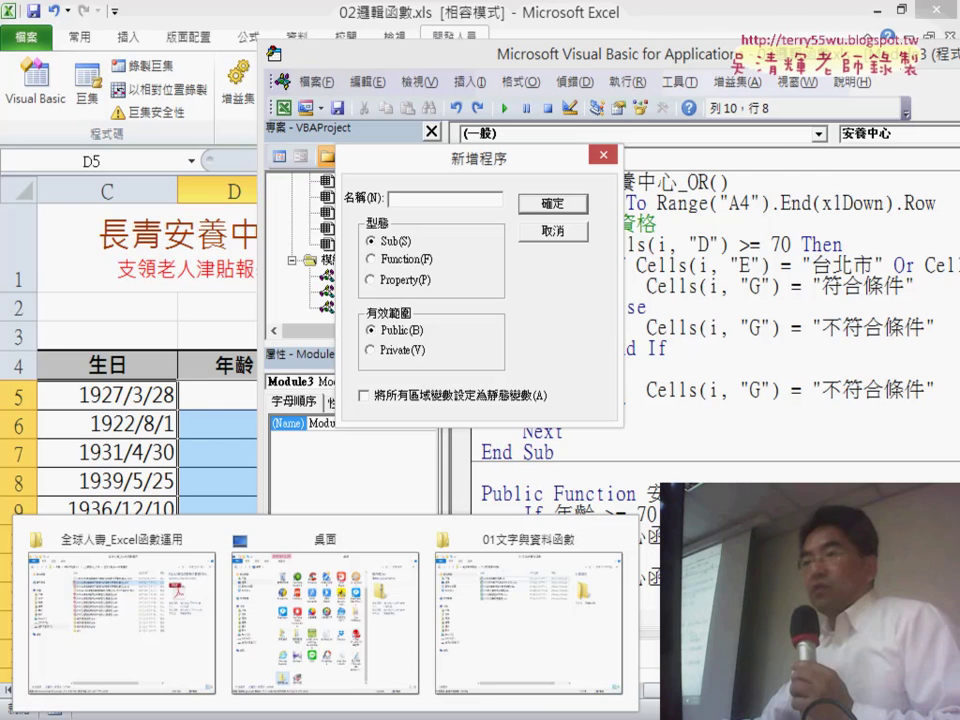
{"action": "type", "text": "ㄢ"}
{"action": "type", "text": "齡"}
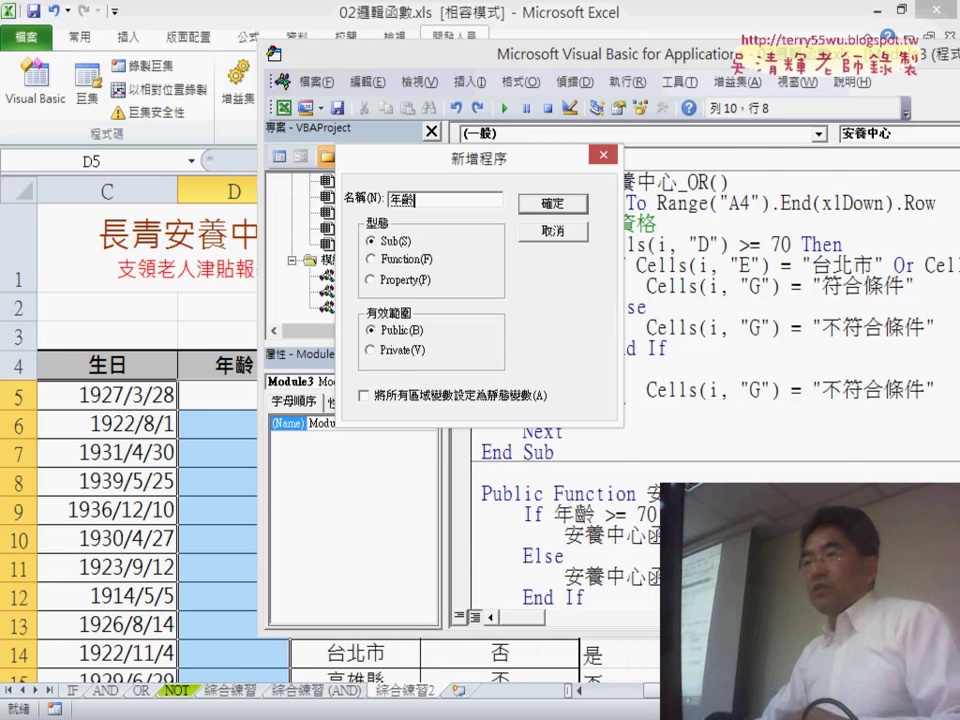
{"action": "key", "text": "Return"}
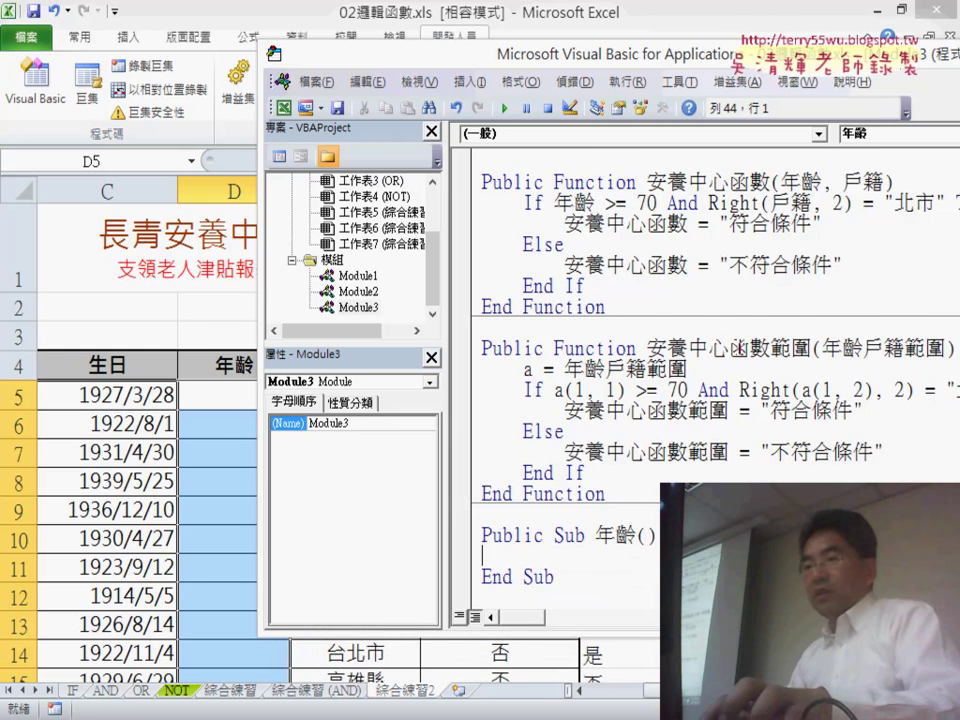
- Copy the For i = 5 To Range("A4").End(xlDown).Row line from Sub 安養中心 into Sub 年齡
{"action": "scroll", "coordinate": [737, 348], "scroll_direction": "up", "scroll_amount": 2}
{"action": "scroll", "coordinate": [737, 348], "scroll_direction": "up", "scroll_amount": 2}
{"action": "scroll", "coordinate": [740, 347], "scroll_direction": "up", "scroll_amount": 2}
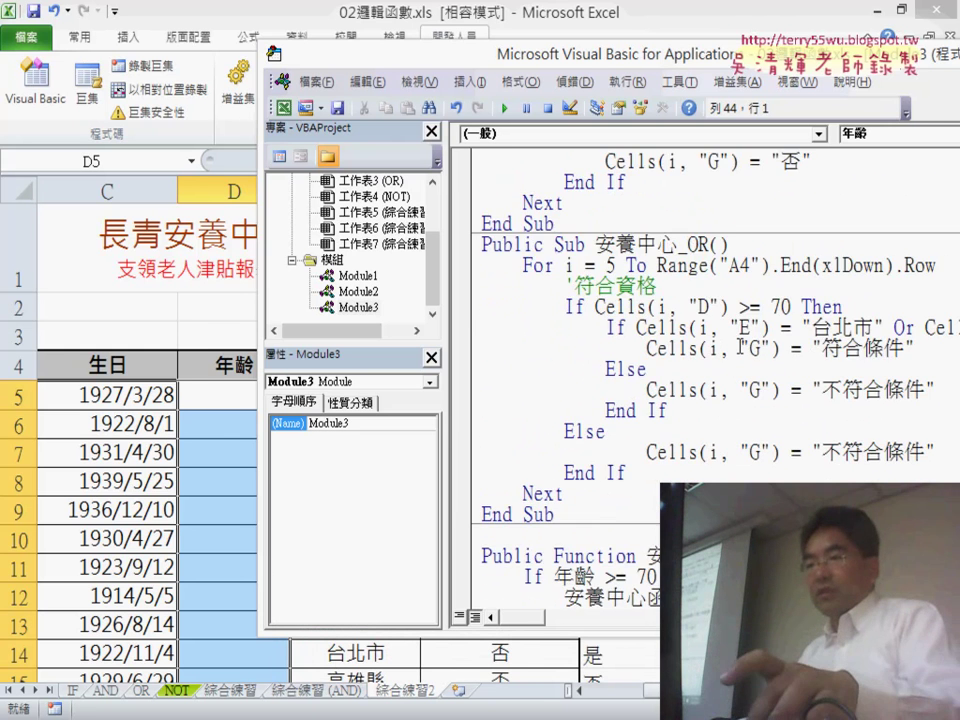
{"action": "scroll", "coordinate": [741, 347], "scroll_direction": "up", "scroll_amount": 2}
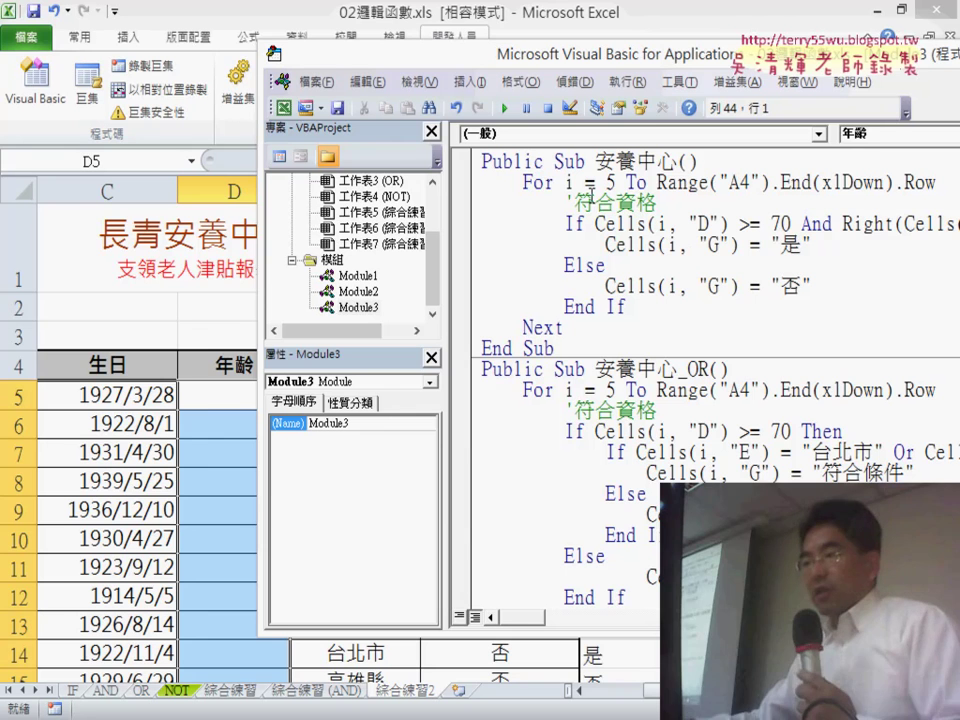
{"action": "left_click_drag", "start_coordinate": [523, 183], "coordinate": [928, 182]}
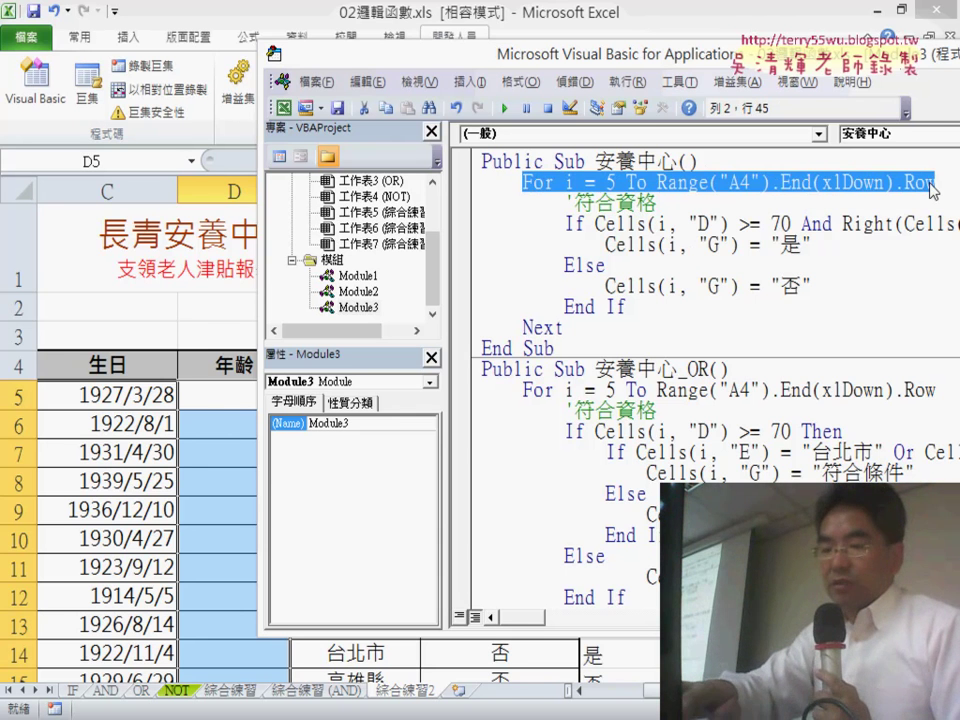
{"action": "scroll", "coordinate": [849, 300], "scroll_direction": "down", "scroll_amount": 4}
{"action": "scroll", "coordinate": [800, 380], "scroll_direction": "down", "scroll_amount": 4}
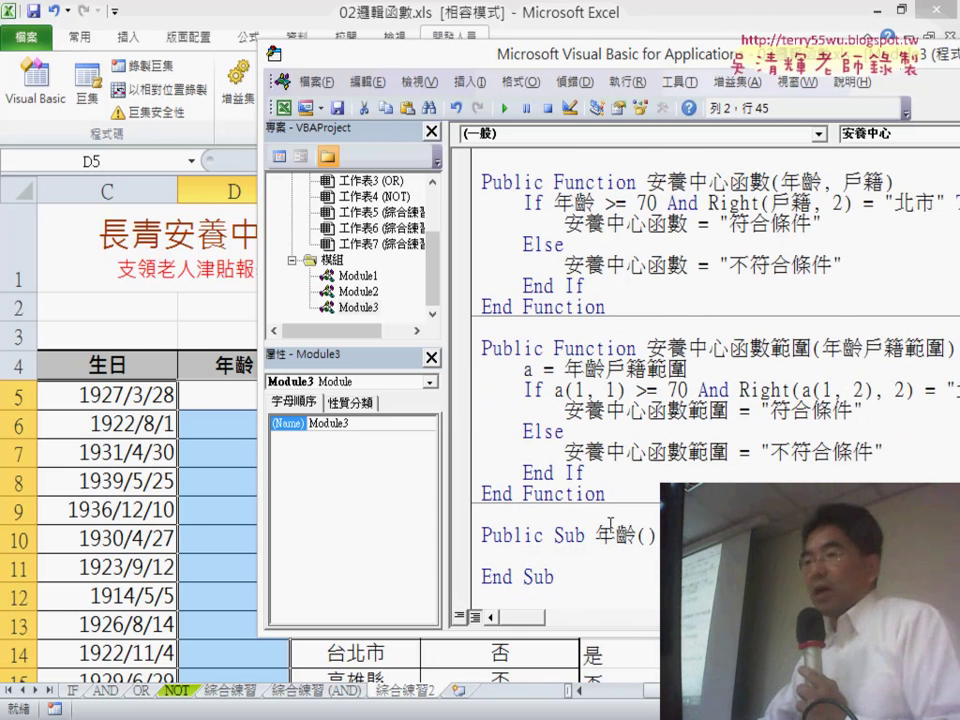
{"action": "left_click", "coordinate": [542, 556]}
{"action": "key", "text": "ctrl+v"}
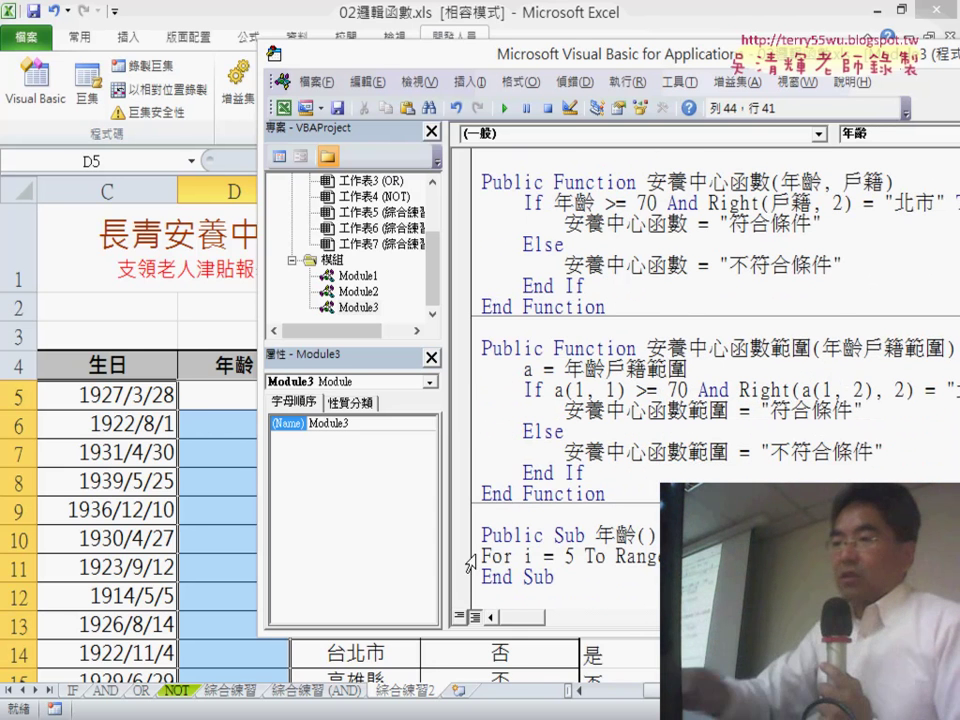
- Indent the For line, close the loop with Next, and indent the blank loop-body line
{"action": "left_click", "coordinate": [483, 556]}
{"action": "key", "text": "Tab"}
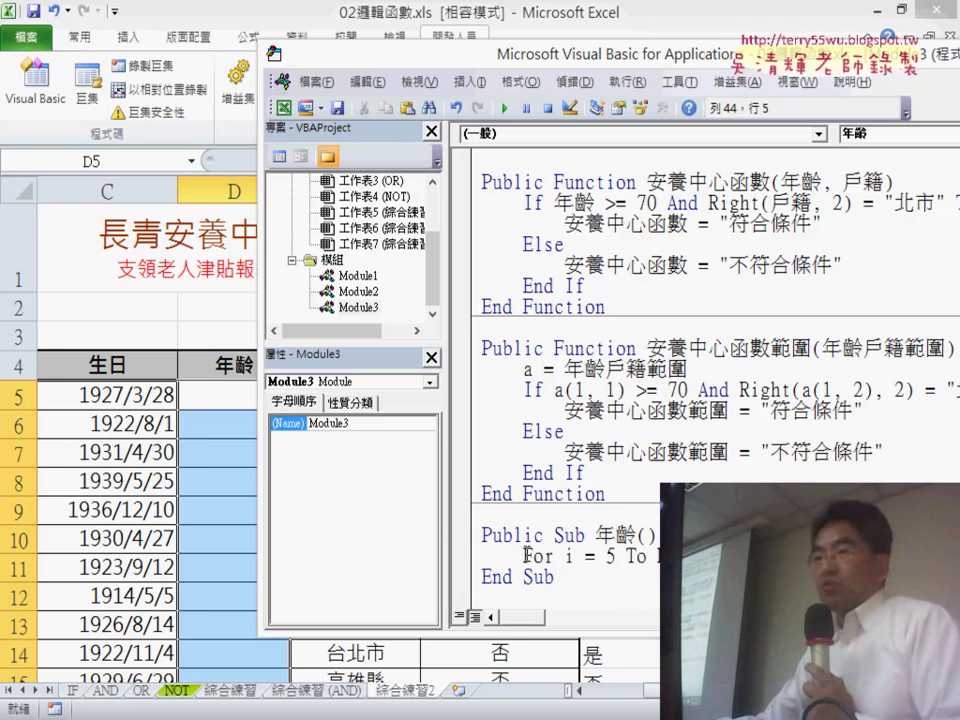
{"action": "key", "text": "End"}
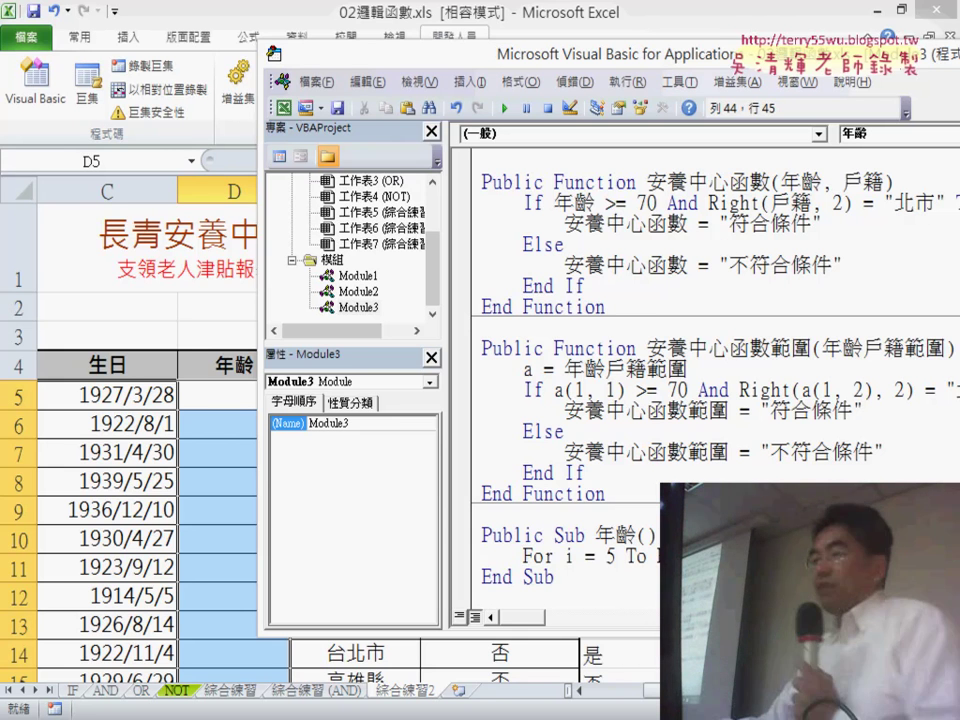
{"action": "key", "text": "Return"}
{"action": "key", "text": "Return"}
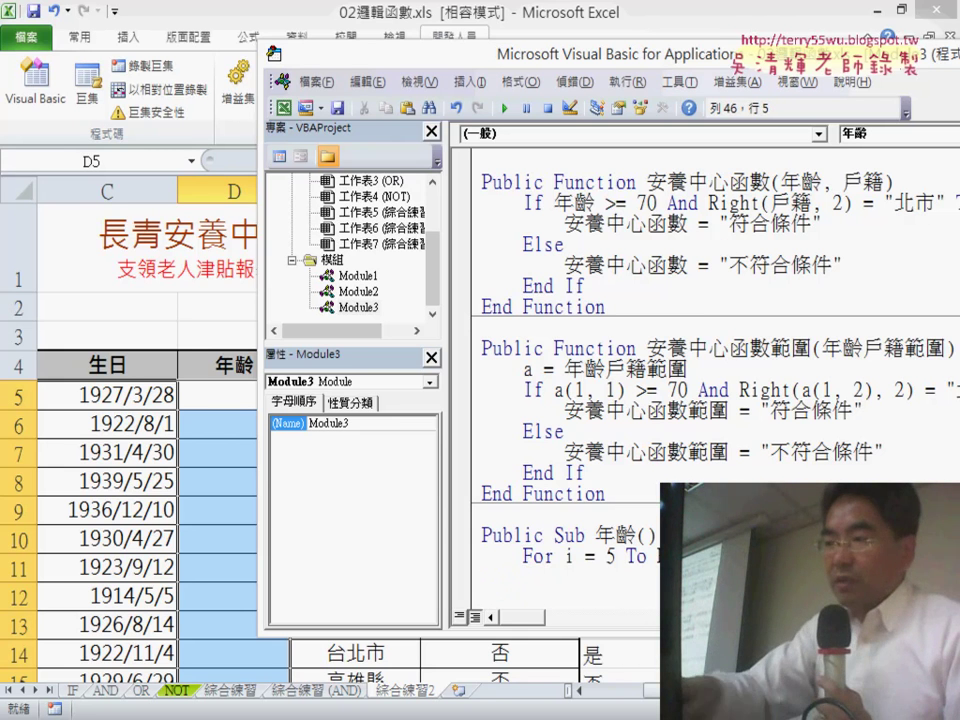
{"action": "type", "text": "ㄋㄊㄨ"}
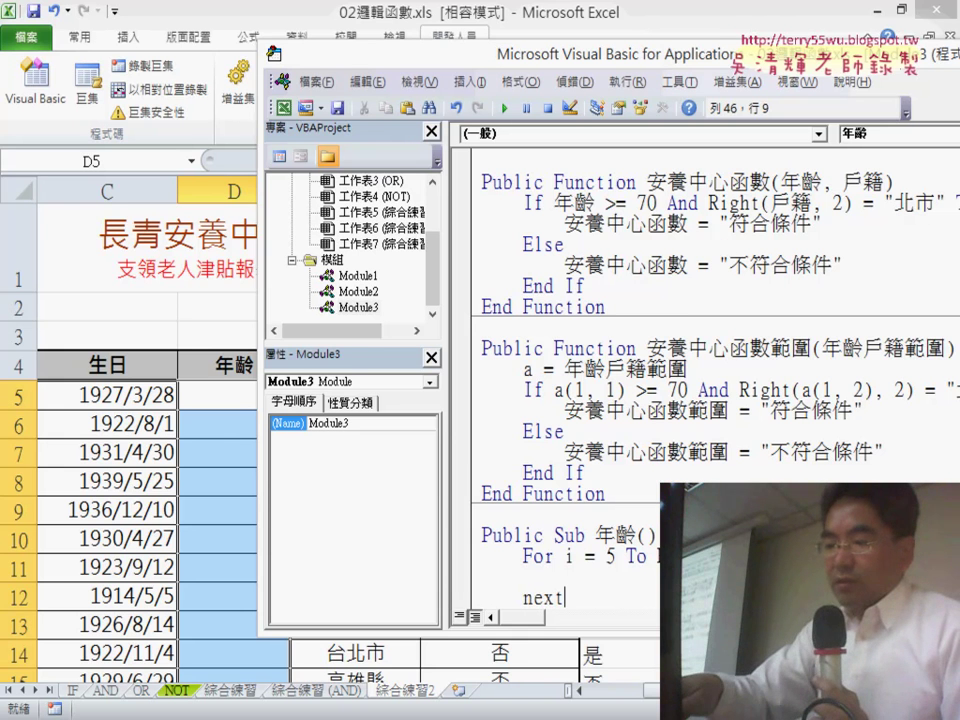
{"action": "left_click", "coordinate": [571, 557]}
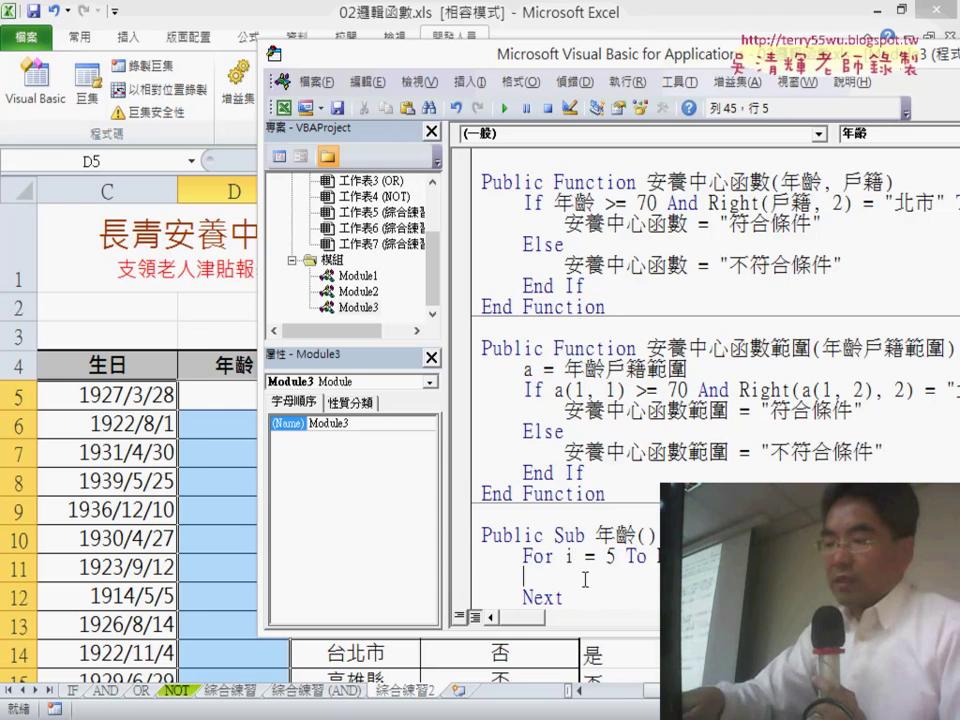
{"action": "key", "text": "Tab"}
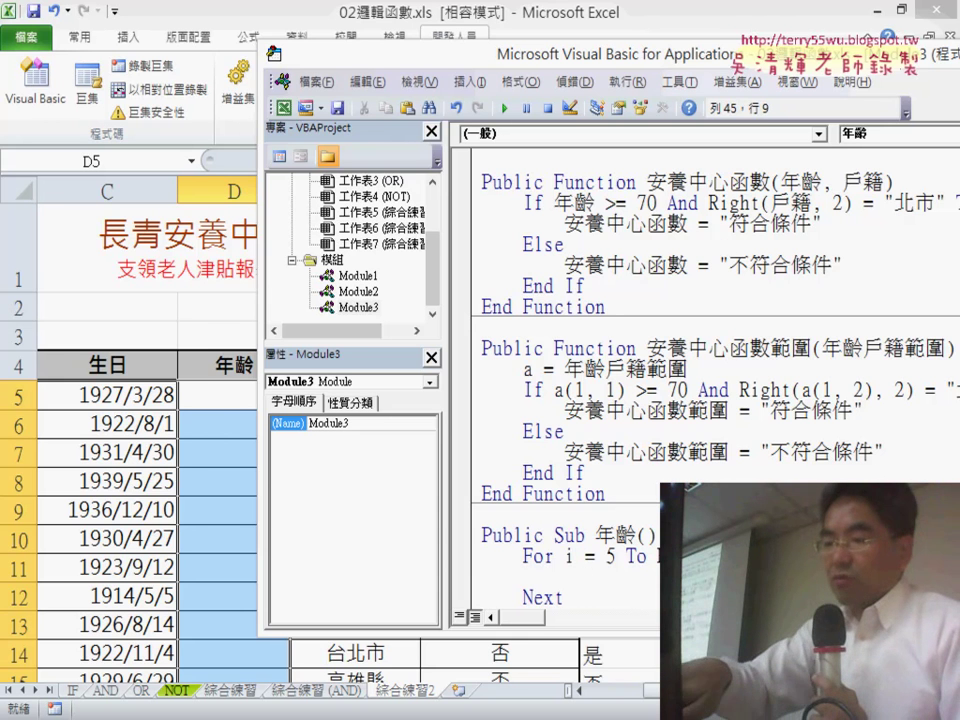
{"action": "left_click_drag", "start_coordinate": [558, 70], "coordinate": [670, 72]}
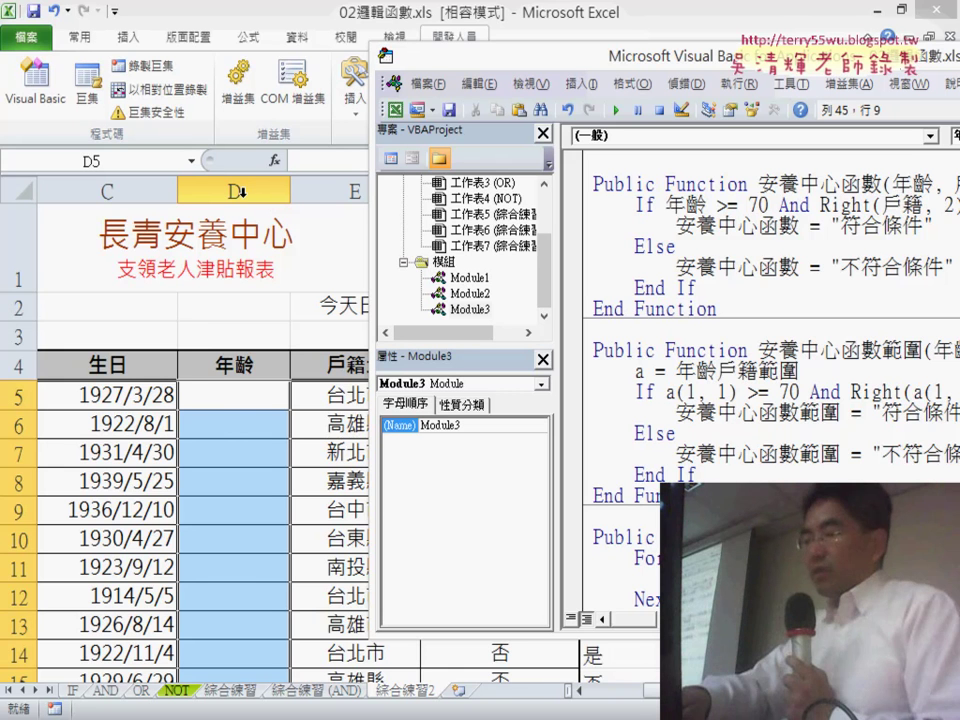
- Type draft loop-body text ('cel in 範圍', 'In'), then return to the 綜合練習2 worksheet
{"action": "type", "text": "ce"}
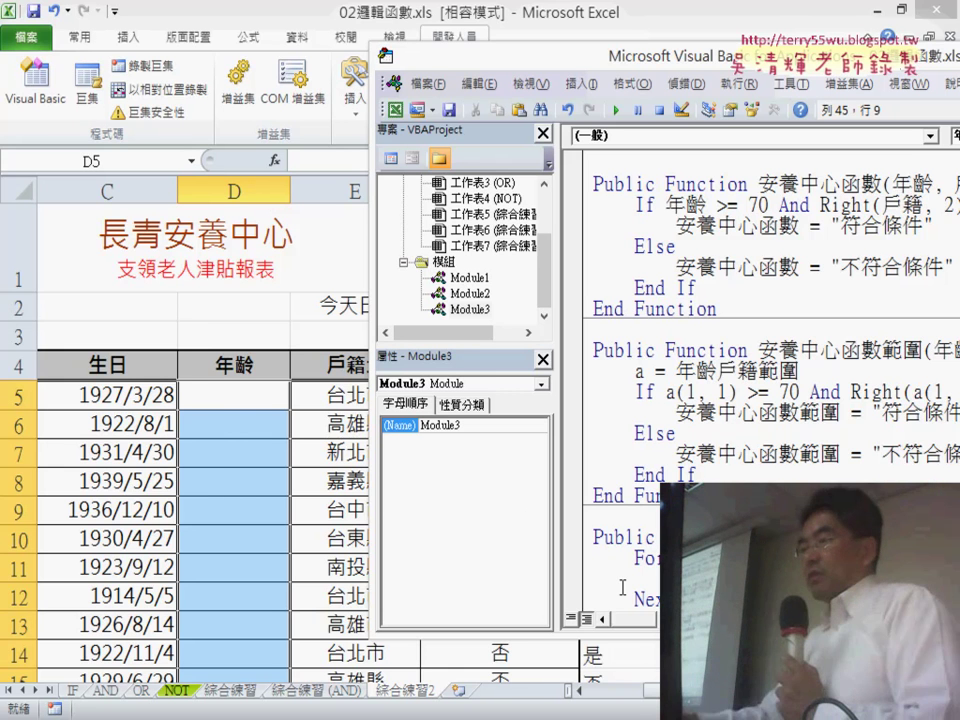
{"action": "type", "text": "l"}
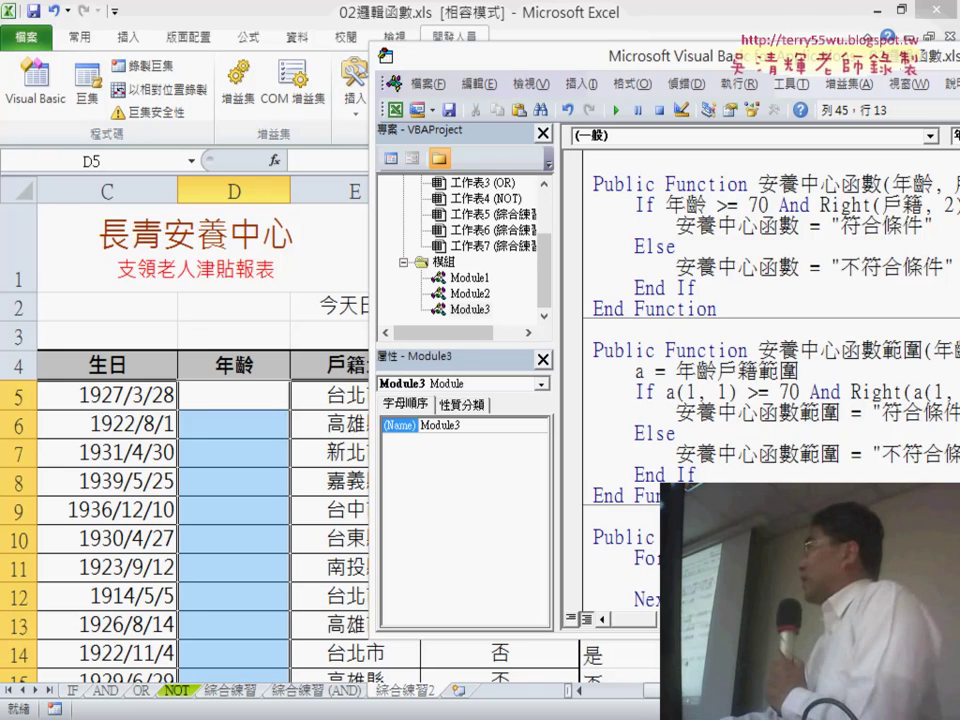
{"action": "type", "text": " i"}
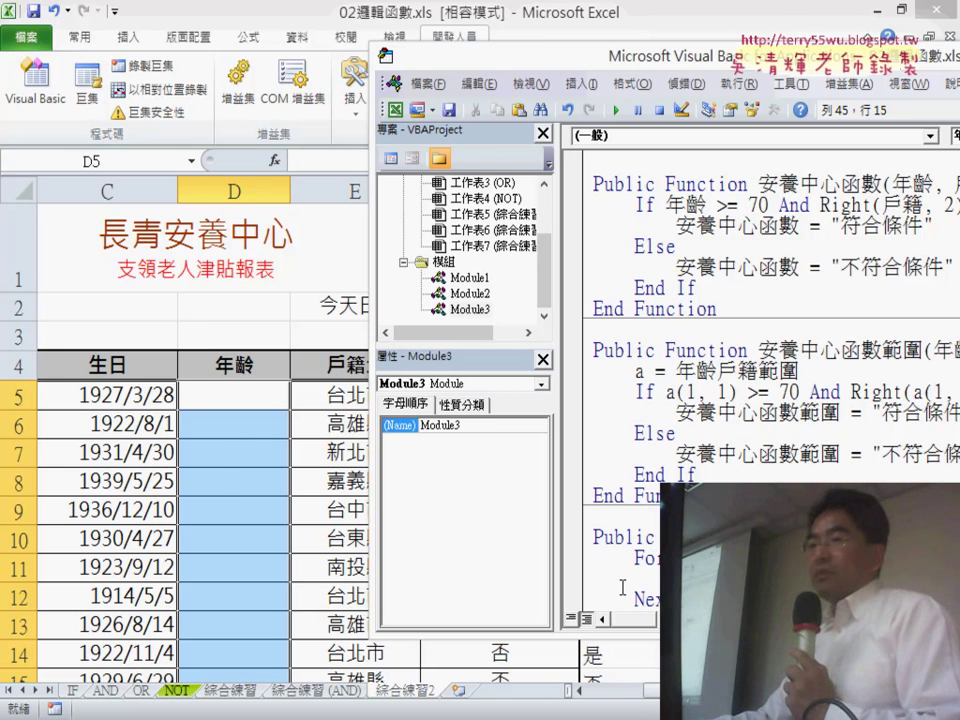
{"action": "type", "text": "n "}
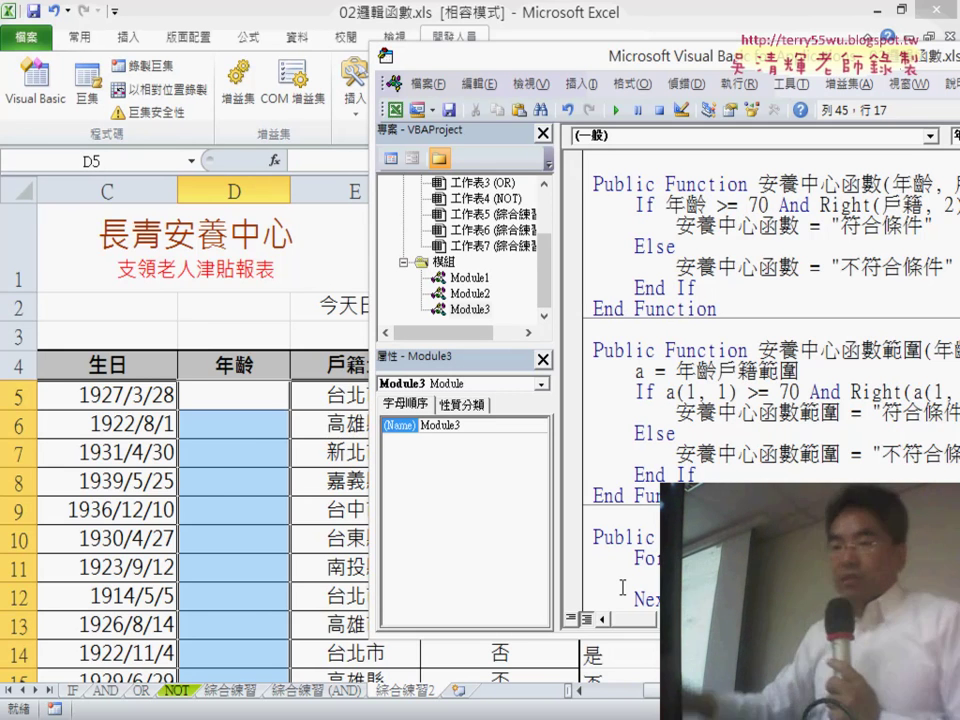
{"action": "type", "text": "範圍"}
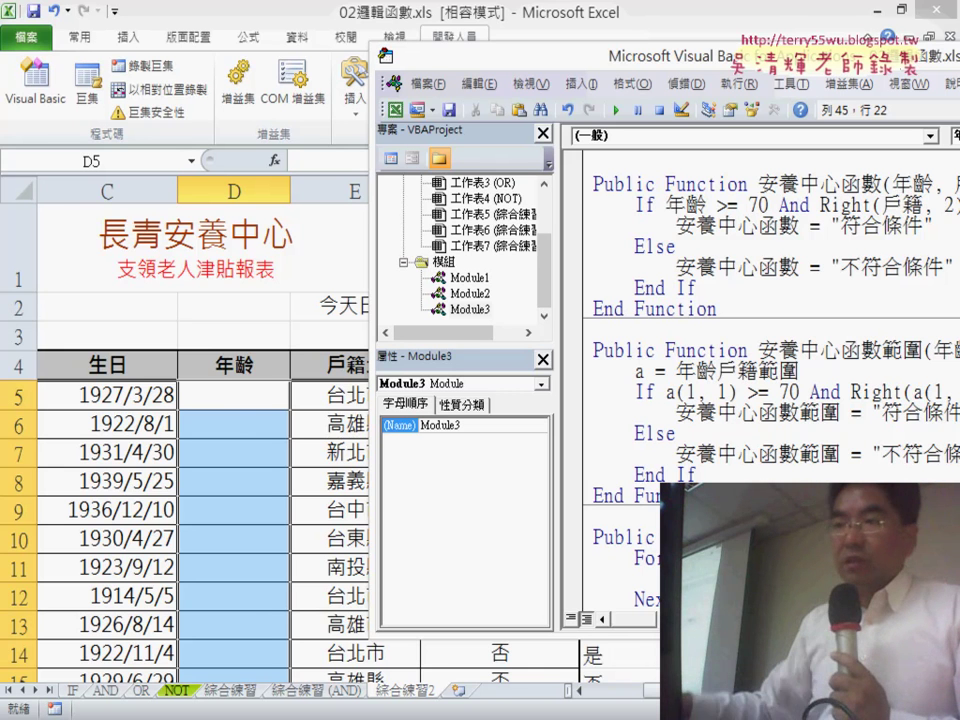
{"action": "type", "text": "In"}
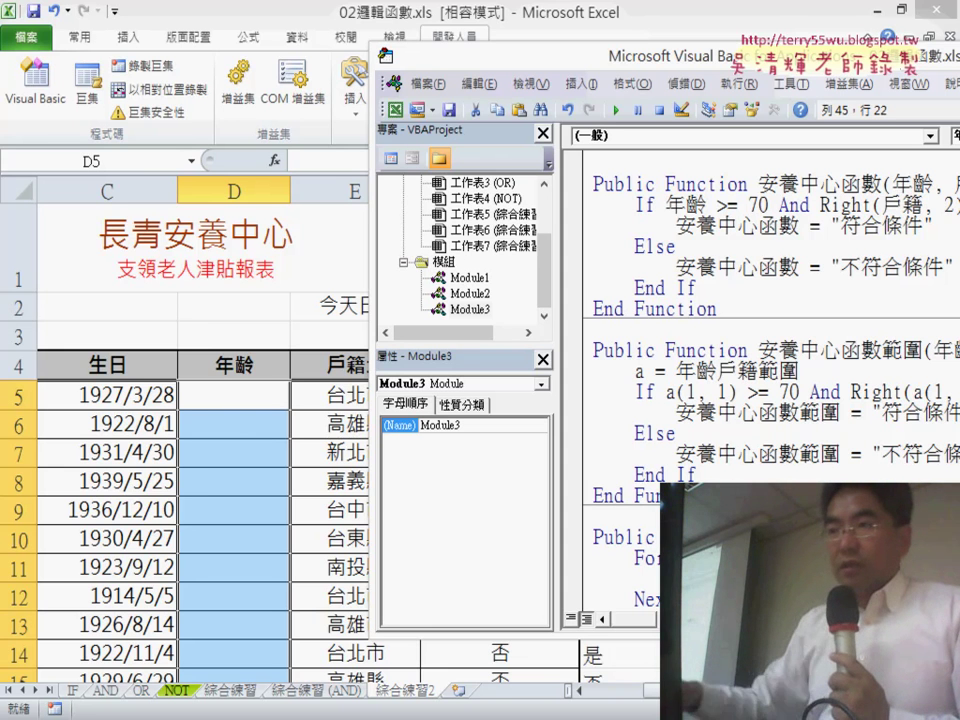
{"action": "left_click", "coordinate": [261, 398]}
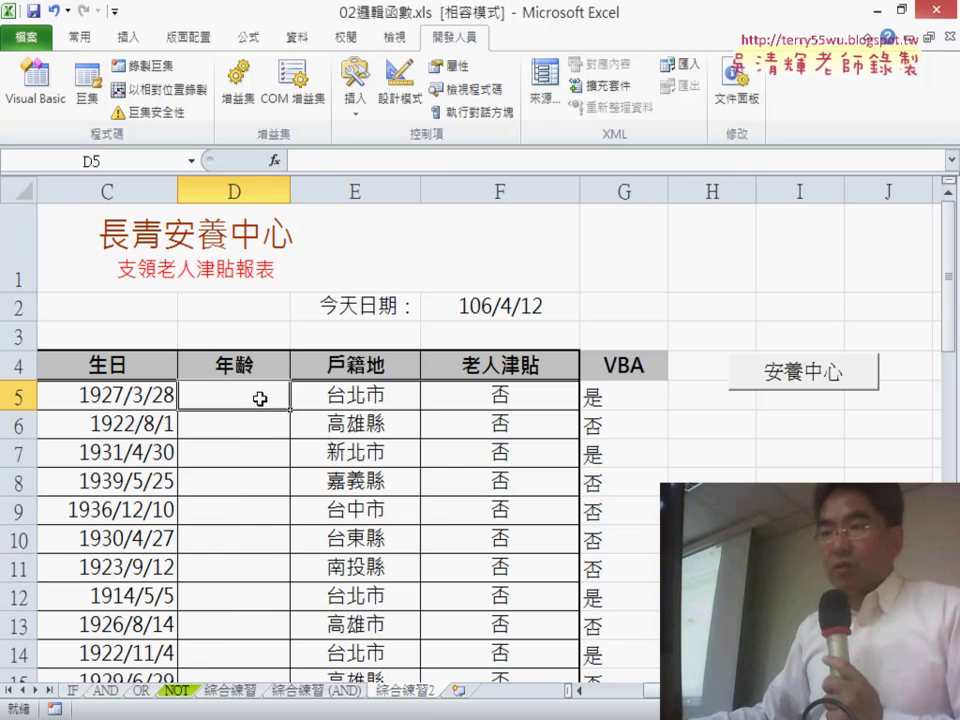
- Enter =DATEDIF(C5,F$2,"Y") in D5, giving an age of 90
{"action": "left_click", "coordinate": [315, 163]}
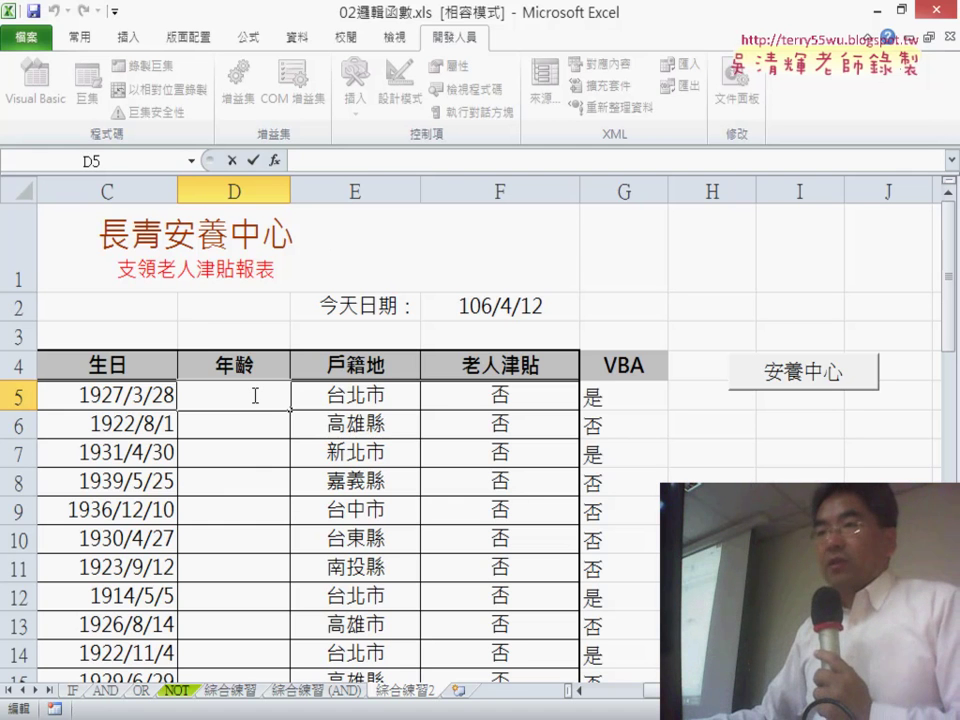
{"action": "type", "text": "=dat"}
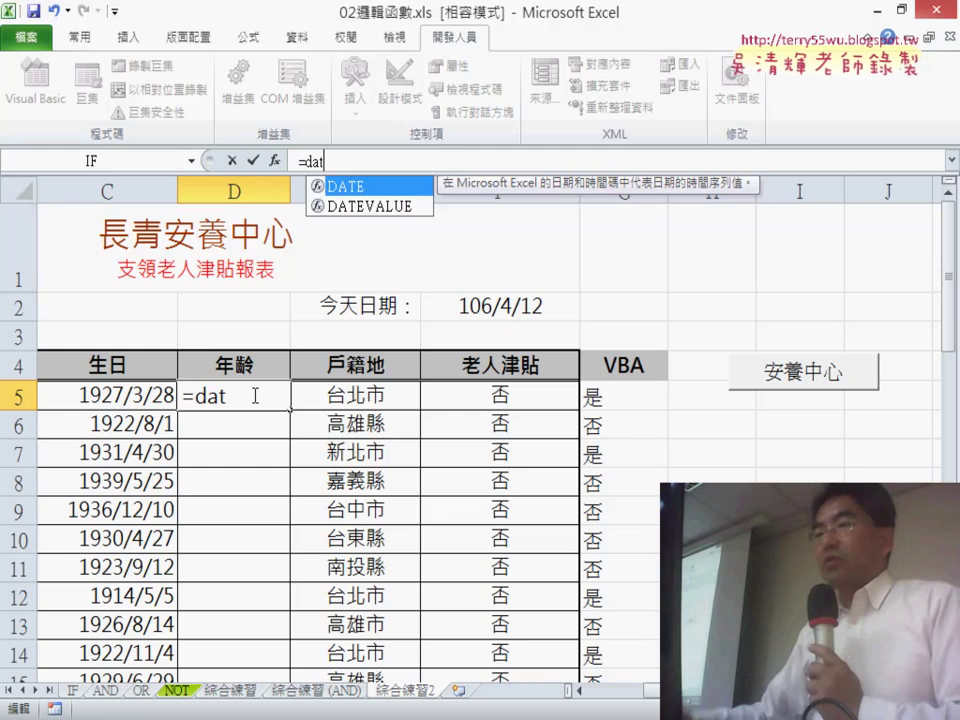
{"action": "type", "text": "edif("}
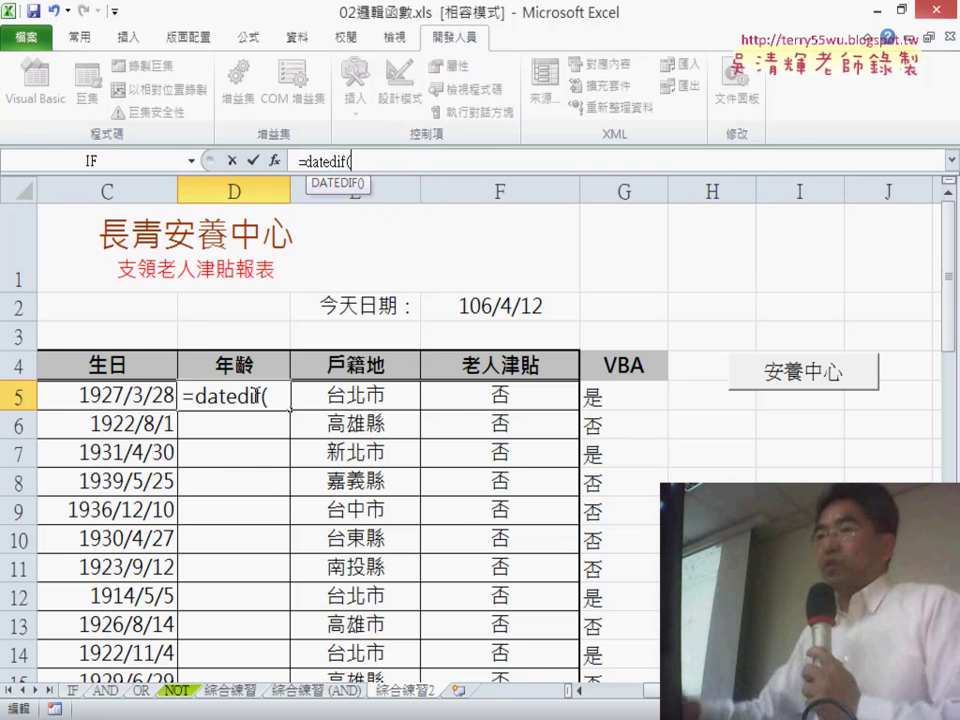
{"action": "left_click", "coordinate": [500, 305]}
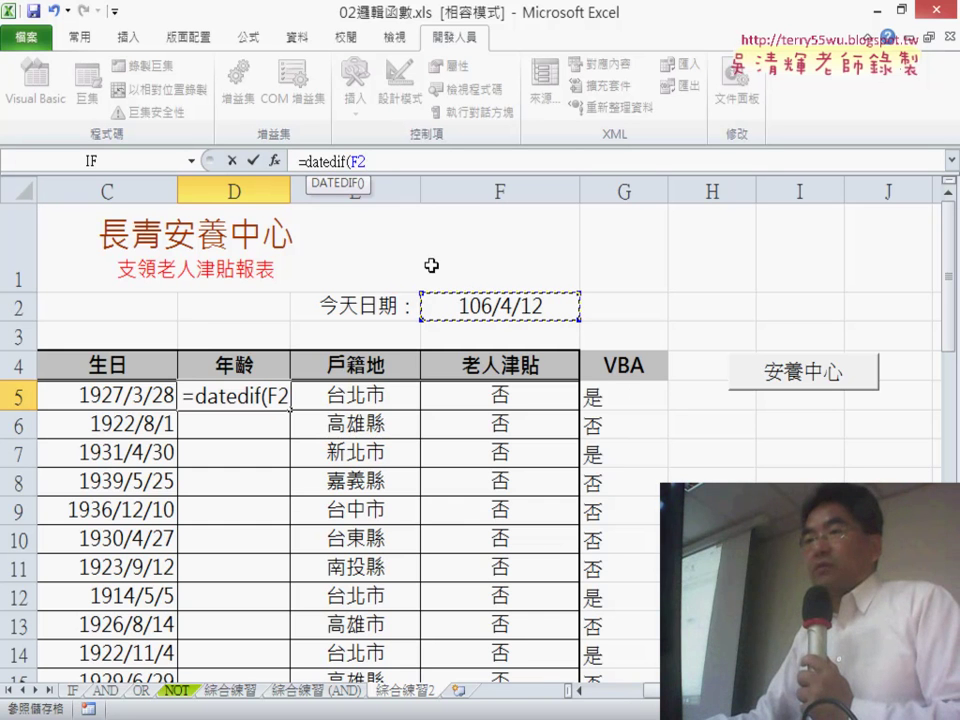
{"action": "left_click", "coordinate": [352, 161]}
{"action": "left_click", "coordinate": [145, 392]}
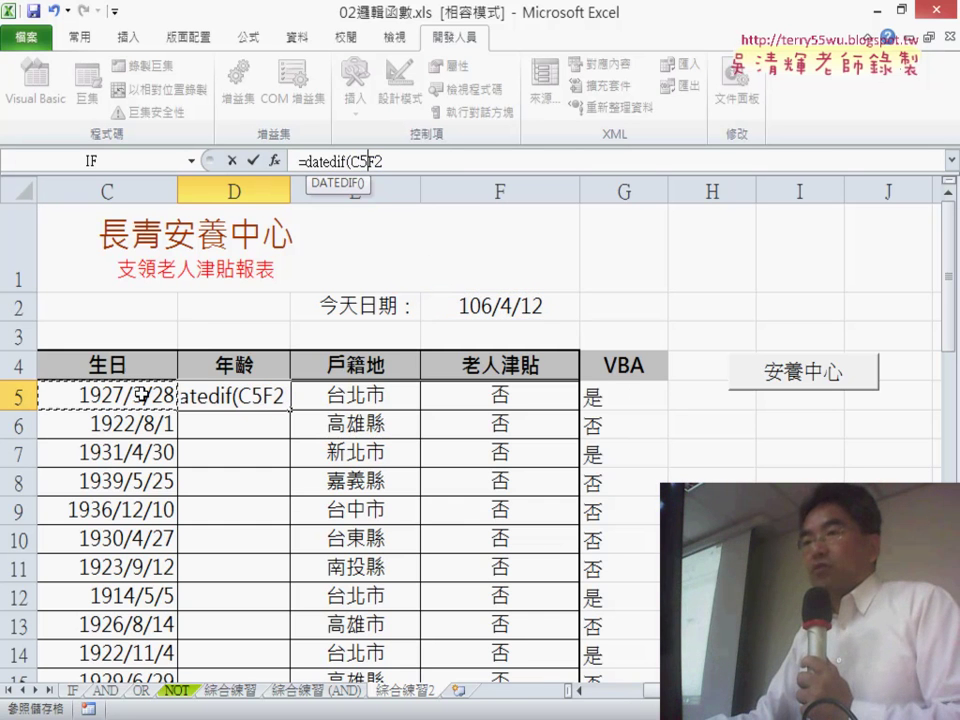
{"action": "type", "text": ",F$"}
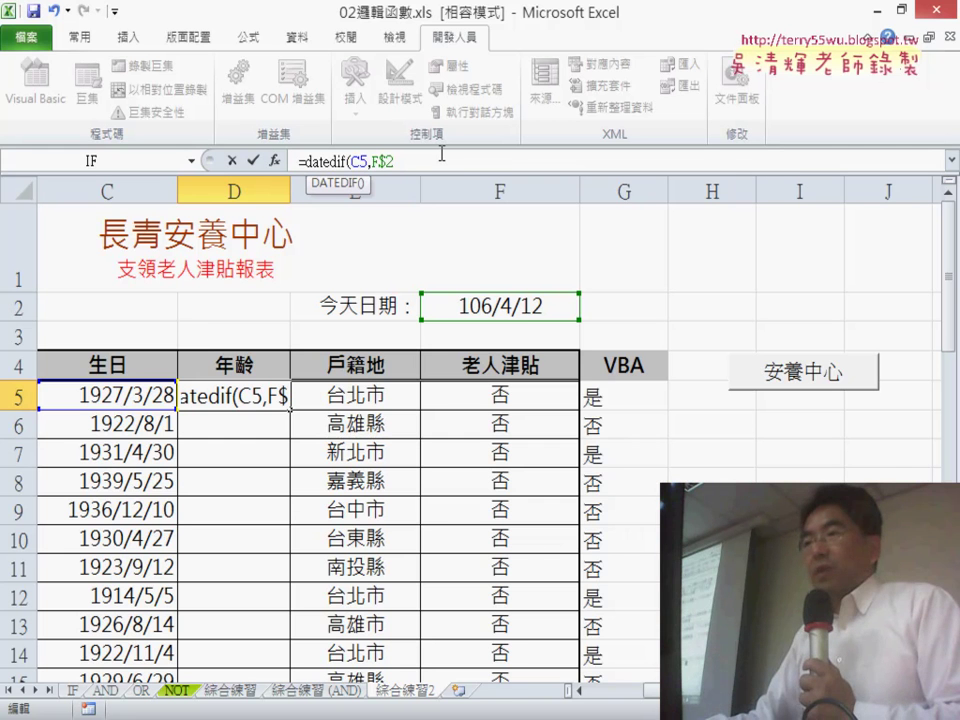
{"action": "type", "text": ",\"Y"}
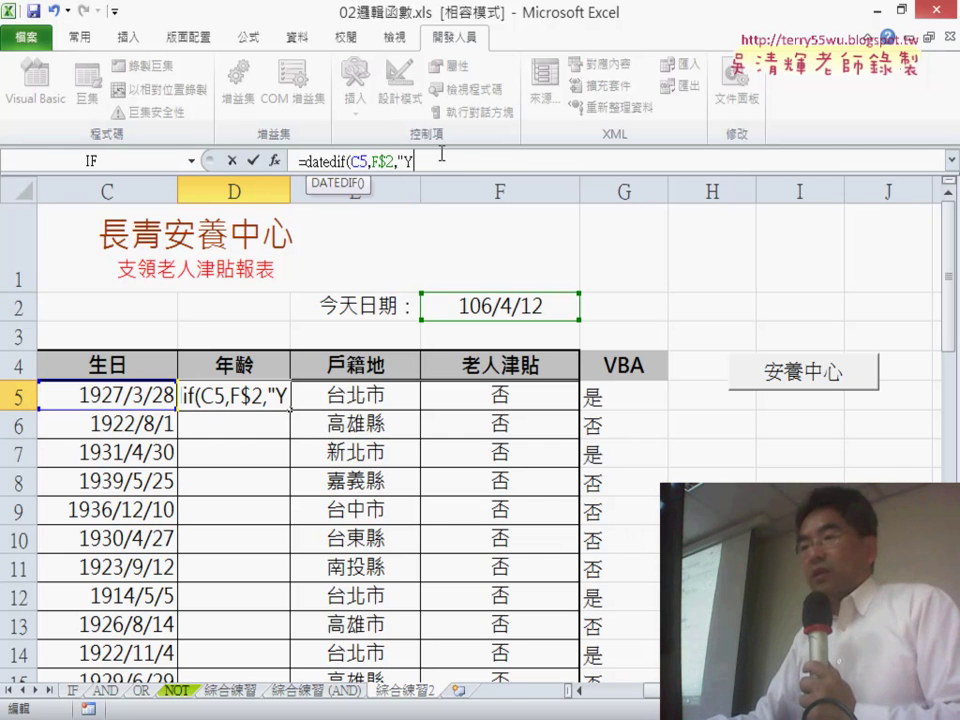
{"action": "type", "text": "\")"}
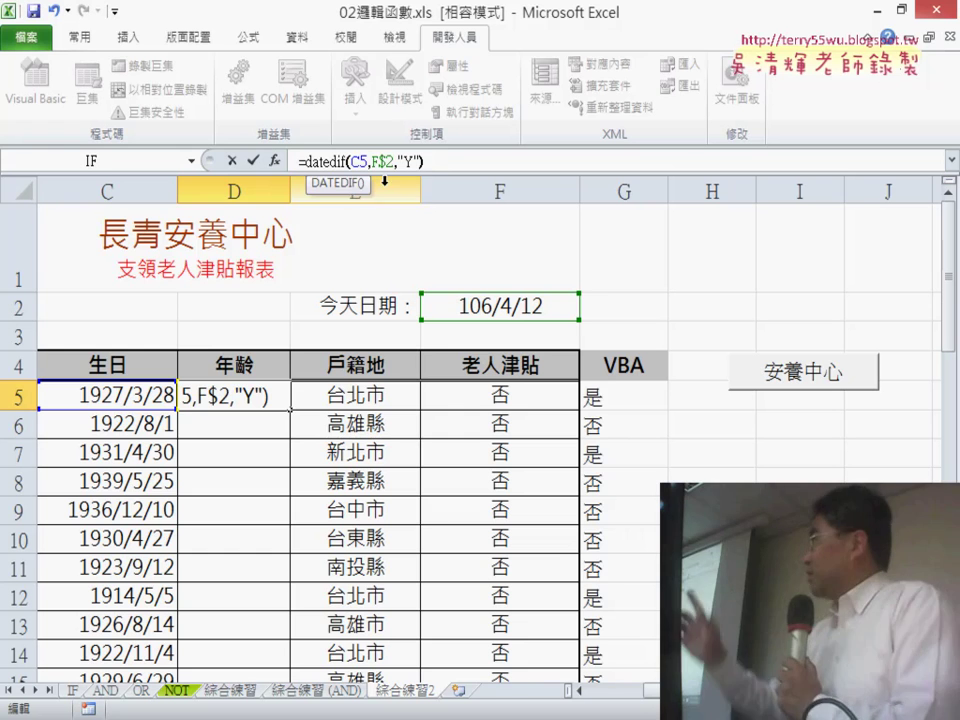
{"action": "left_click", "coordinate": [253, 160]}
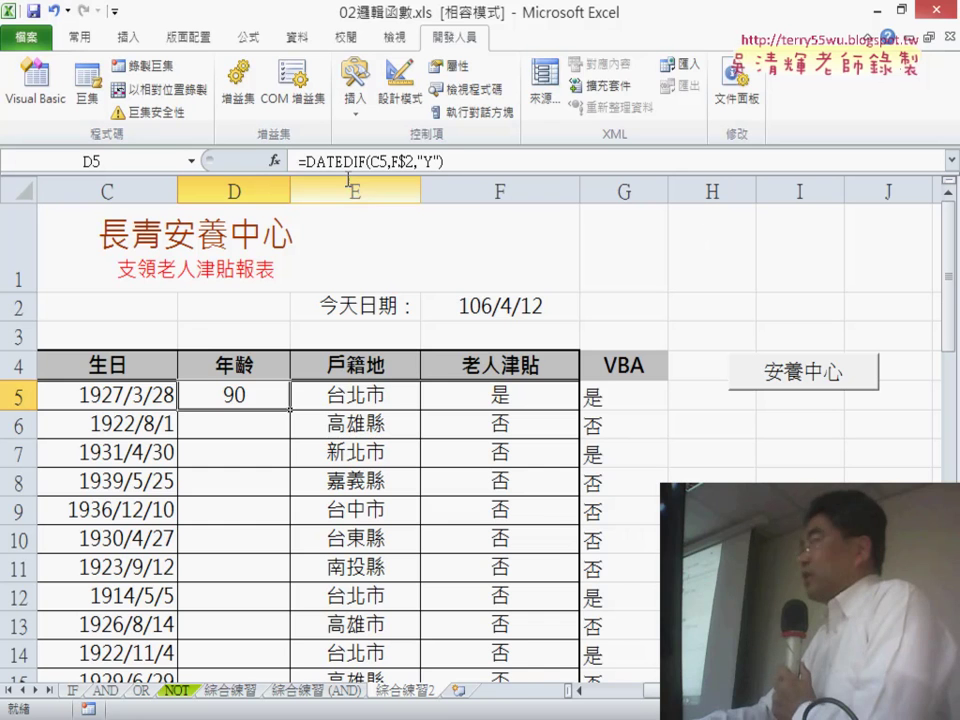
- Copy the DATEDIF formula text from D5's formula bar, leaving D5 unchanged
{"action": "left_click_drag", "start_coordinate": [298, 161], "coordinate": [427, 163]}
{"action": "right_click", "coordinate": [427, 163]}
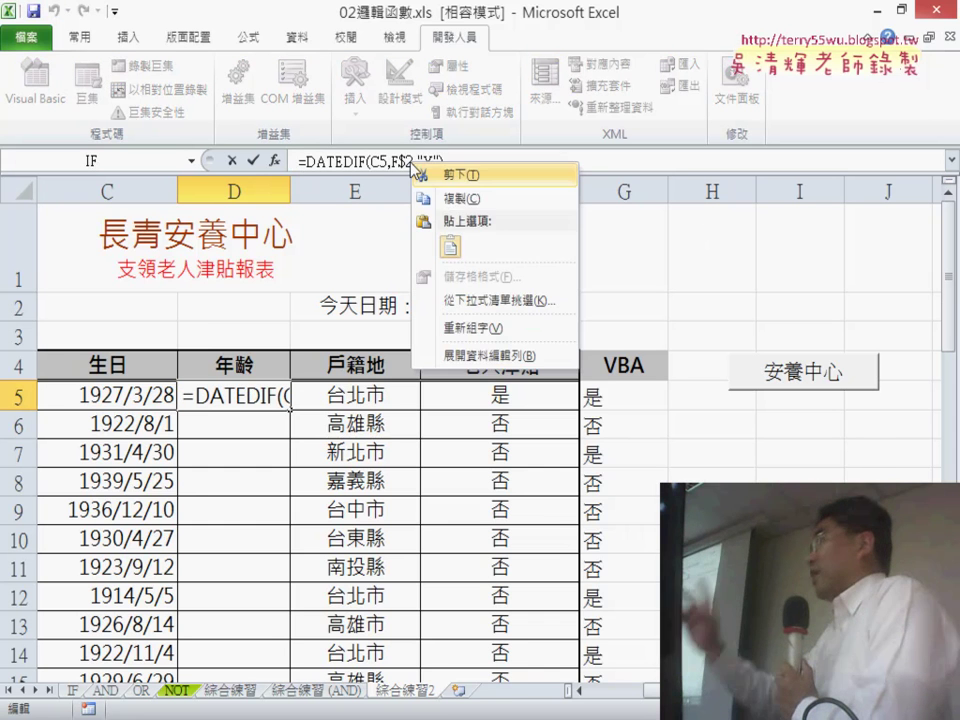
{"action": "left_click", "coordinate": [455, 195]}
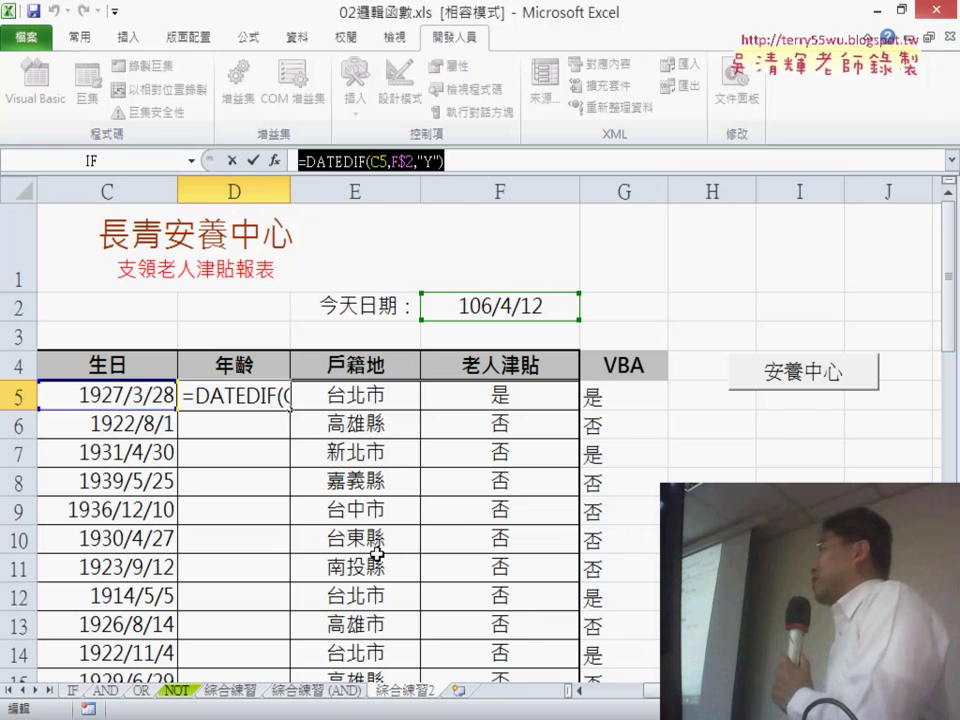
{"action": "left_click", "coordinate": [578, 601]}
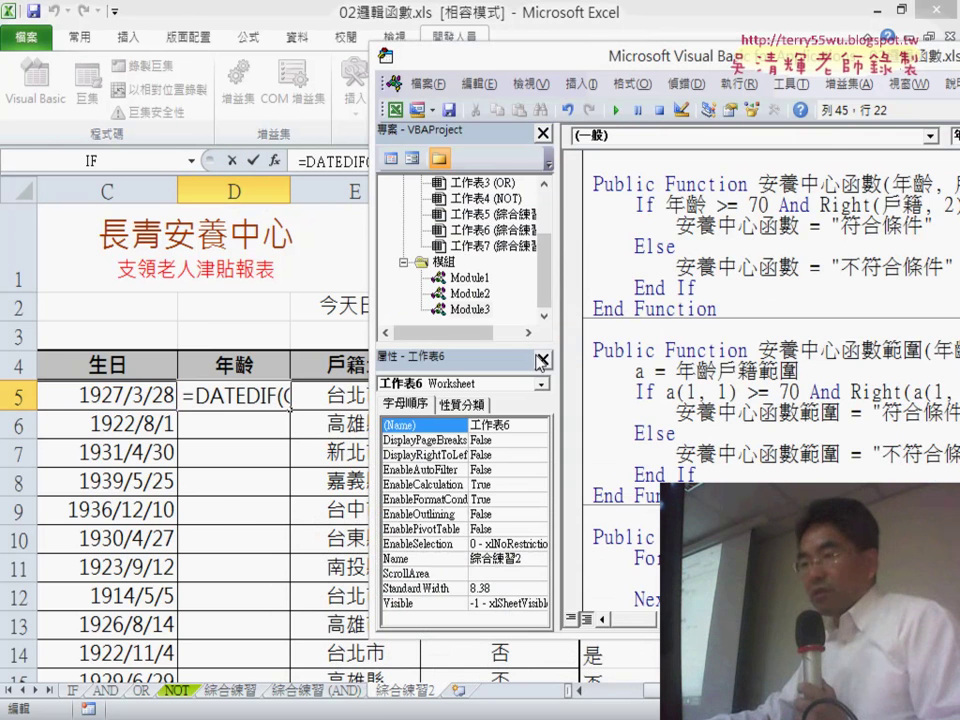
{"action": "left_click", "coordinate": [253, 160]}
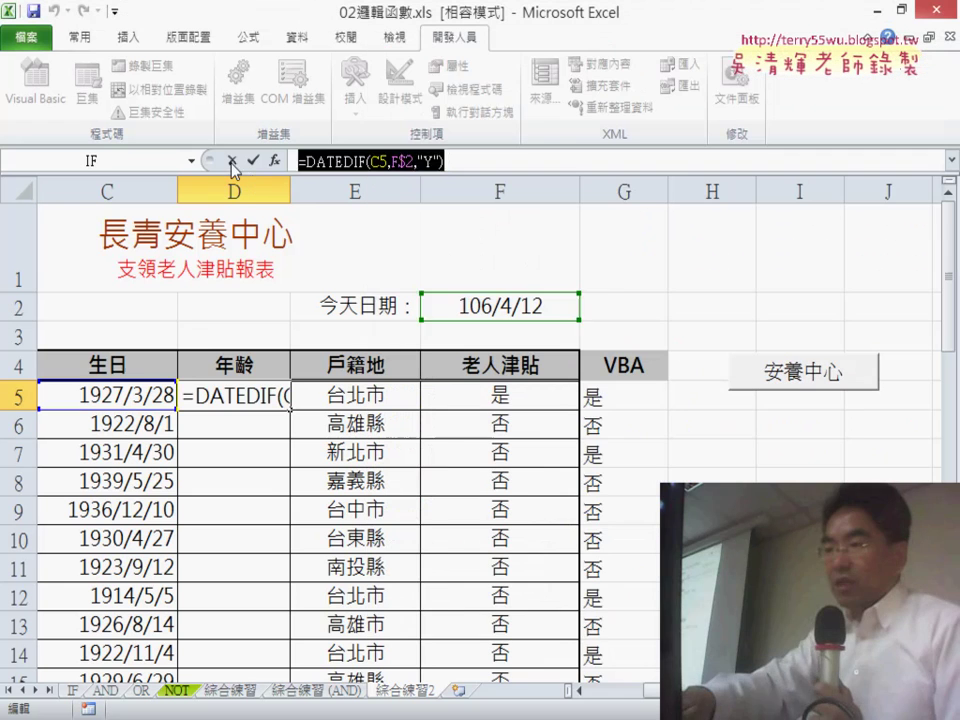
{"action": "left_click", "coordinate": [253, 160]}
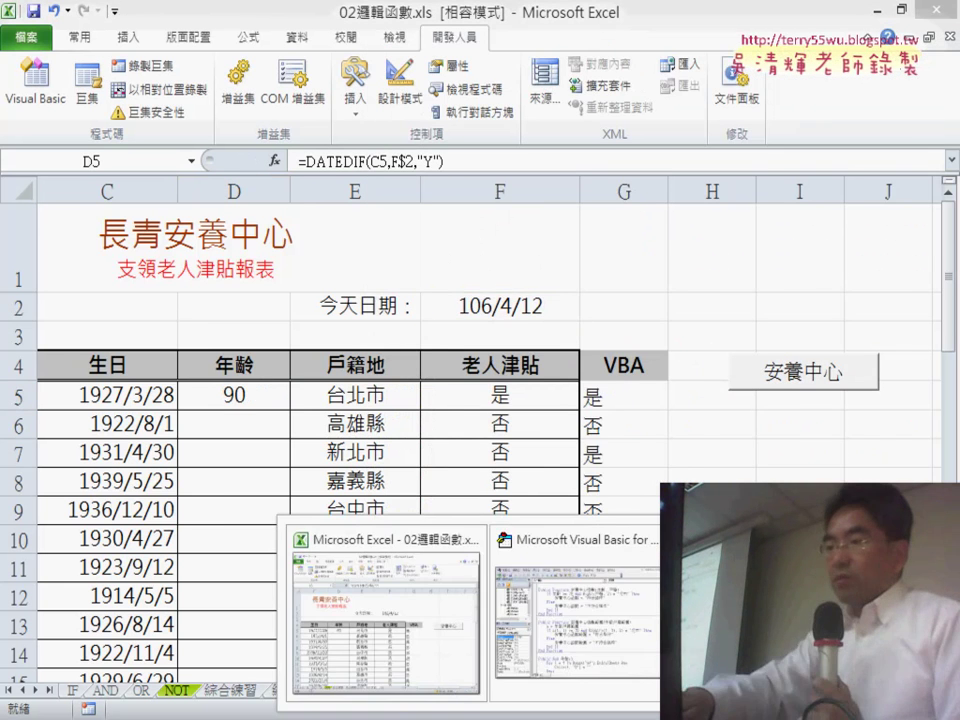
- Paste the DATEDIF formula between the quotes of Cells(i, "D") = "" in the 年齡 loop
{"action": "left_click", "coordinate": [573, 571]}
{"action": "left_click_drag", "start_coordinate": [670, 64], "coordinate": [368, 77]}
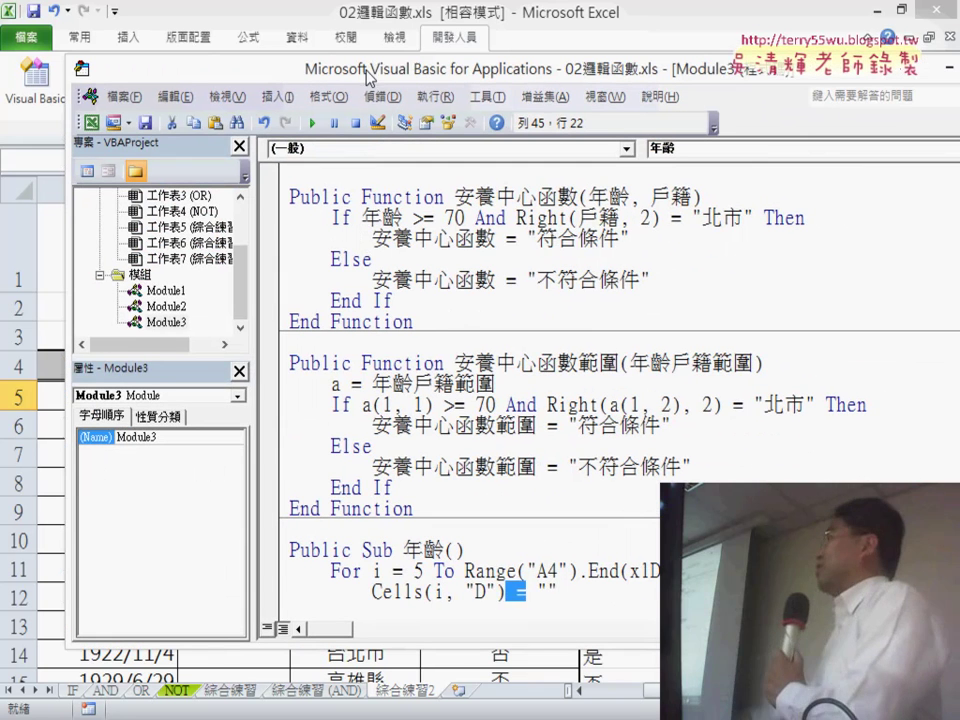
{"action": "left_click", "coordinate": [605, 593]}
{"action": "type", "text": "= \""}
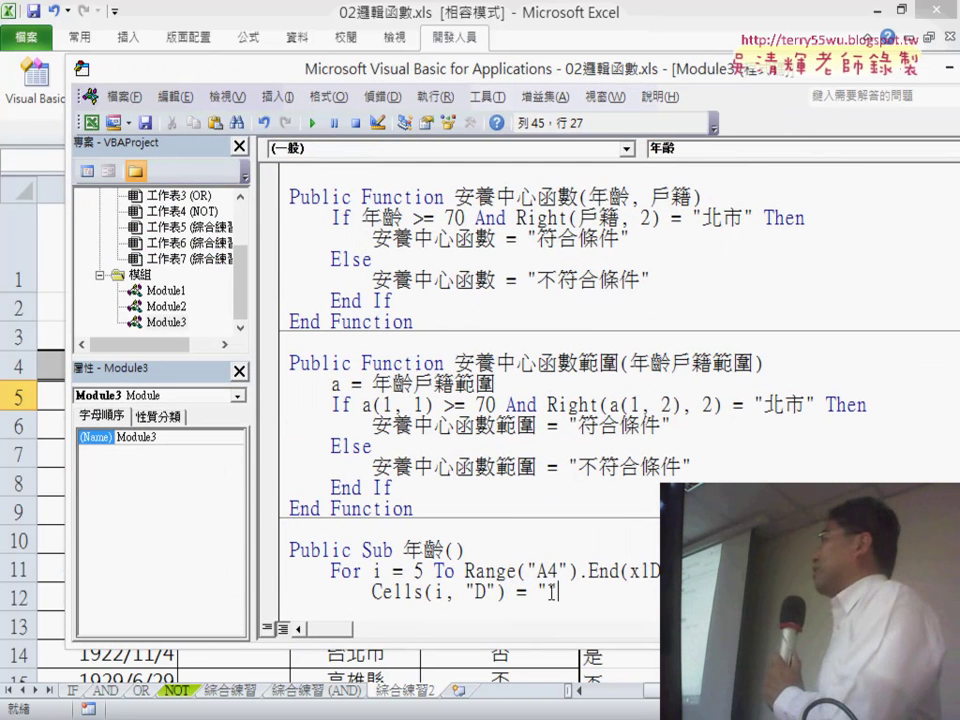
{"action": "key", "text": "Left"}
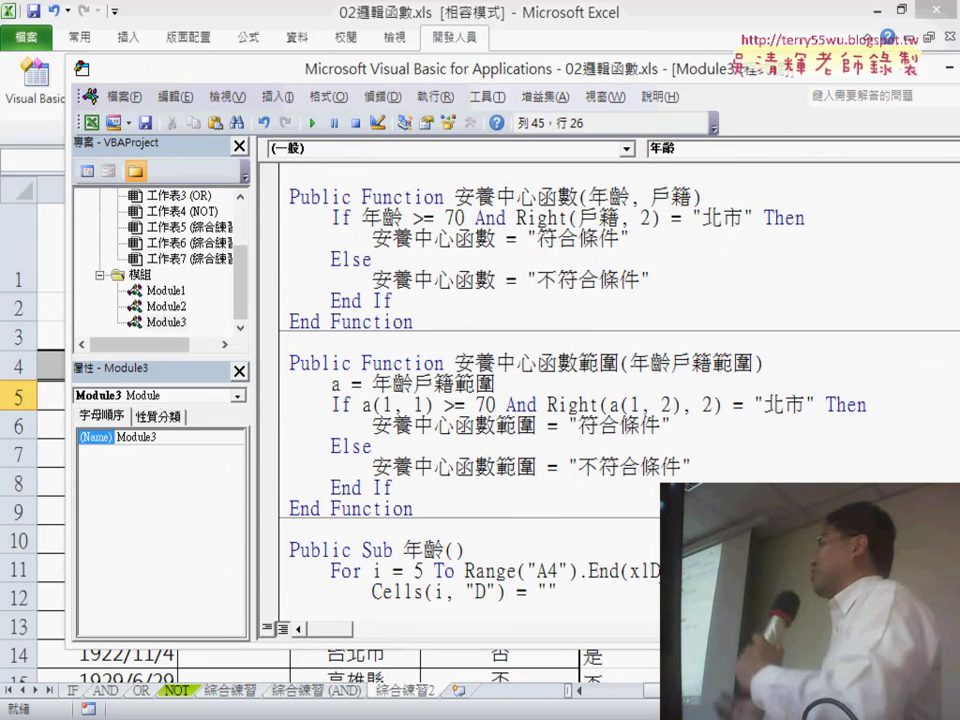
{"action": "key", "text": "ctrl+v"}
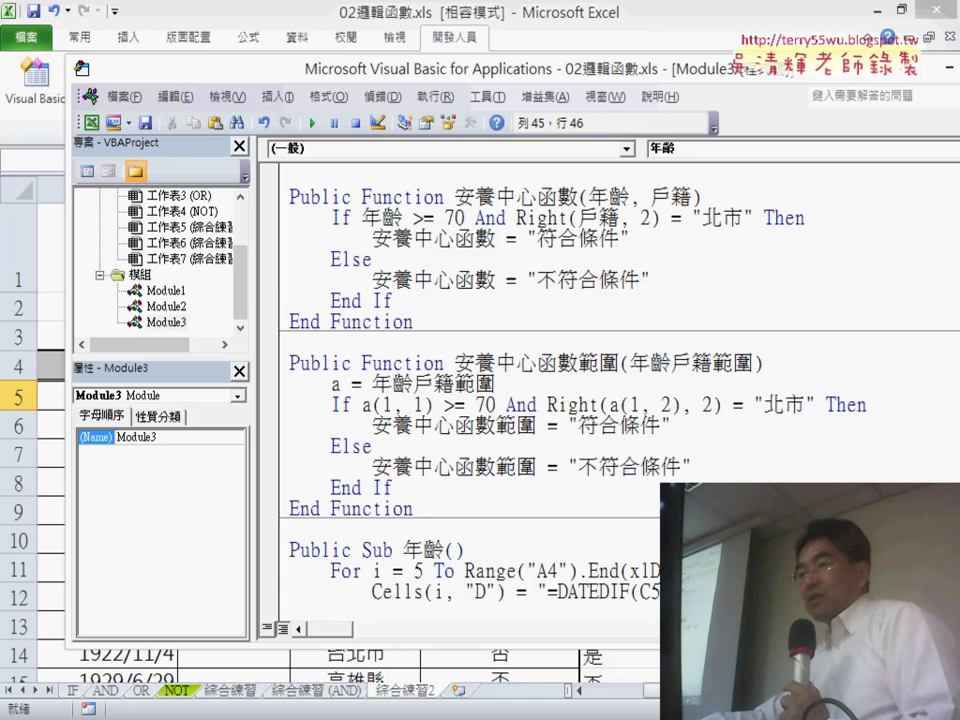
{"action": "key", "text": "Left"}
{"action": "key", "text": "Left"}
{"action": "key", "text": "Left"}
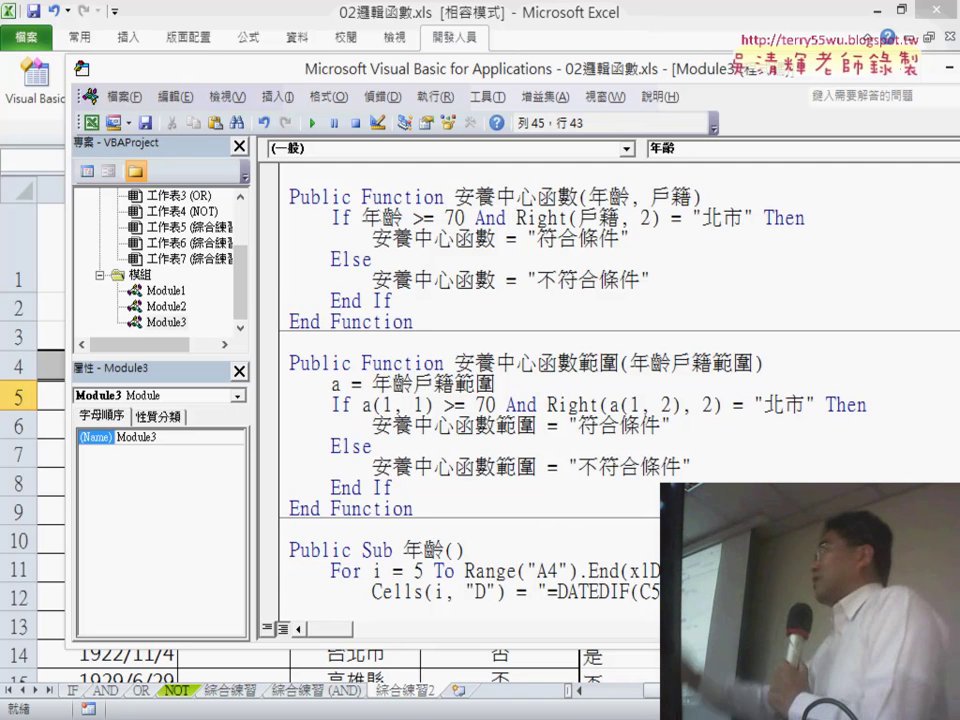
{"action": "key", "text": "Left"}
{"action": "key", "text": "Right"}
{"action": "key", "text": "Right"}
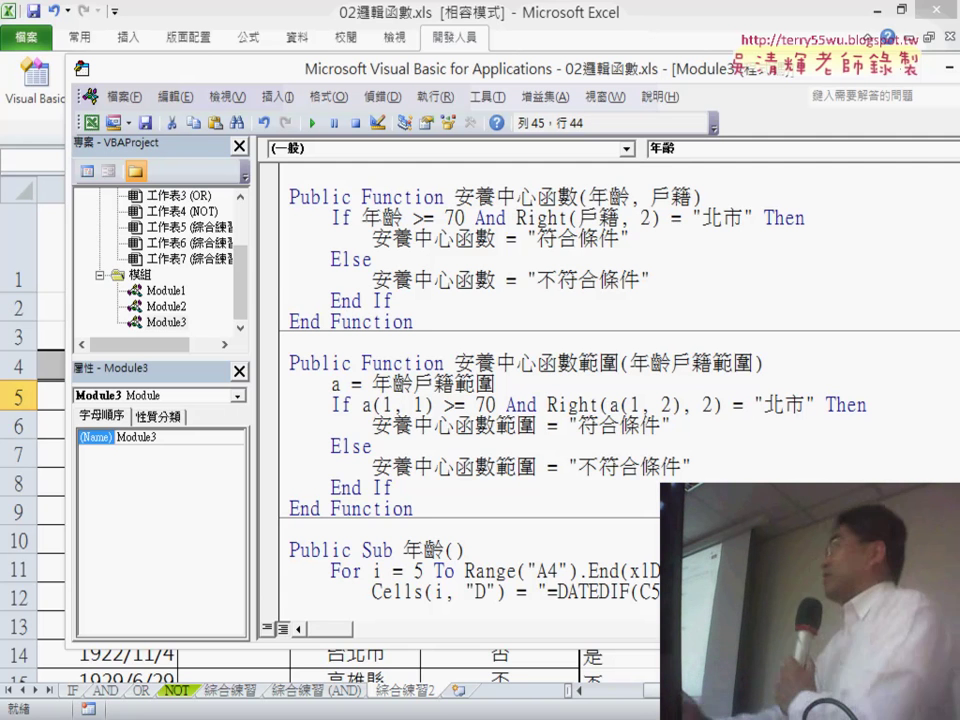
{"action": "key", "text": "Right"}
{"action": "key", "text": "Right"}
{"action": "key", "text": "Right"}
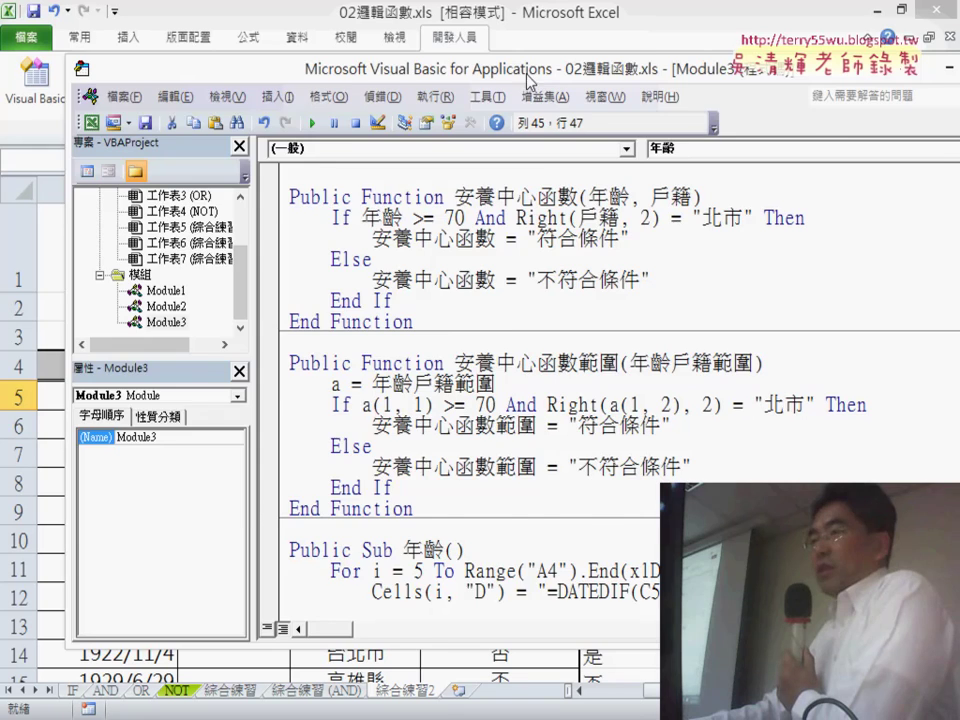
{"action": "mouse_move", "coordinate": [527, 80]}
{"action": "left_mouse_down"}
{"action": "mouse_move", "coordinate": [826, 84]}
{"action": "mouse_move", "coordinate": [754, 84]}
{"action": "left_mouse_up"}
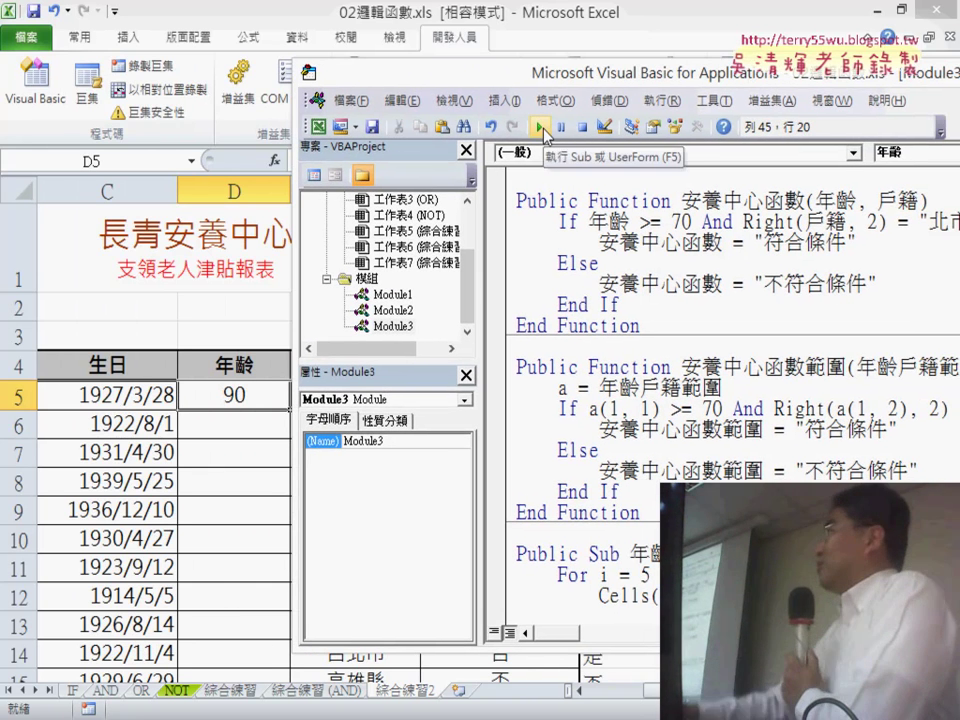
- Run the 年齡 macro, filling column D with 90, and bring the full DATEDIF line into view
{"action": "left_click", "coordinate": [541, 128]}
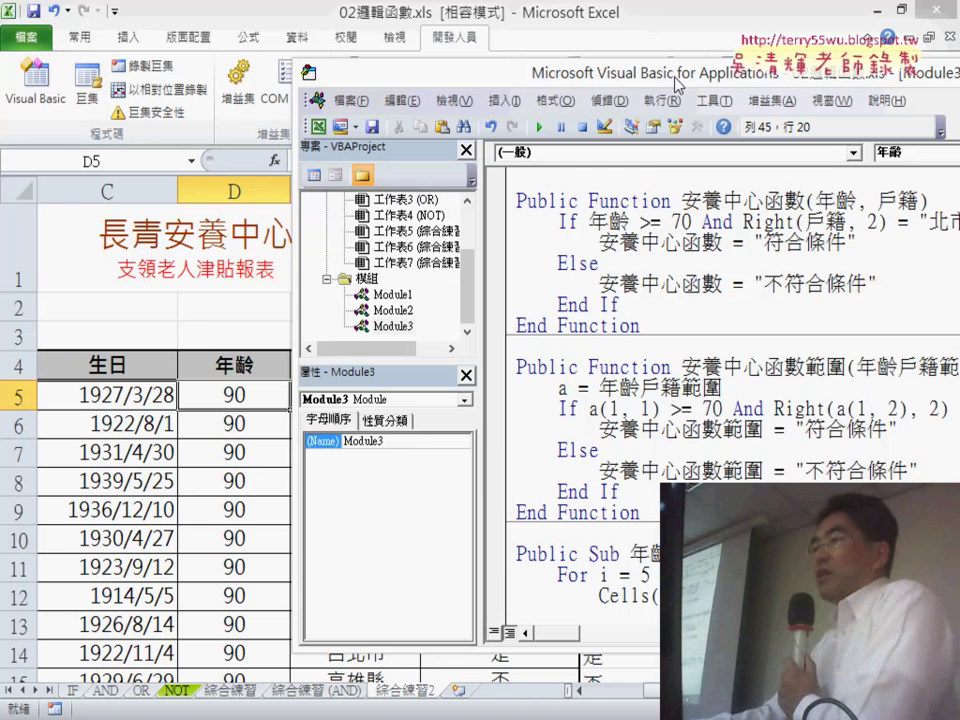
{"action": "left_click_drag", "start_coordinate": [678, 86], "coordinate": [358, 80]}
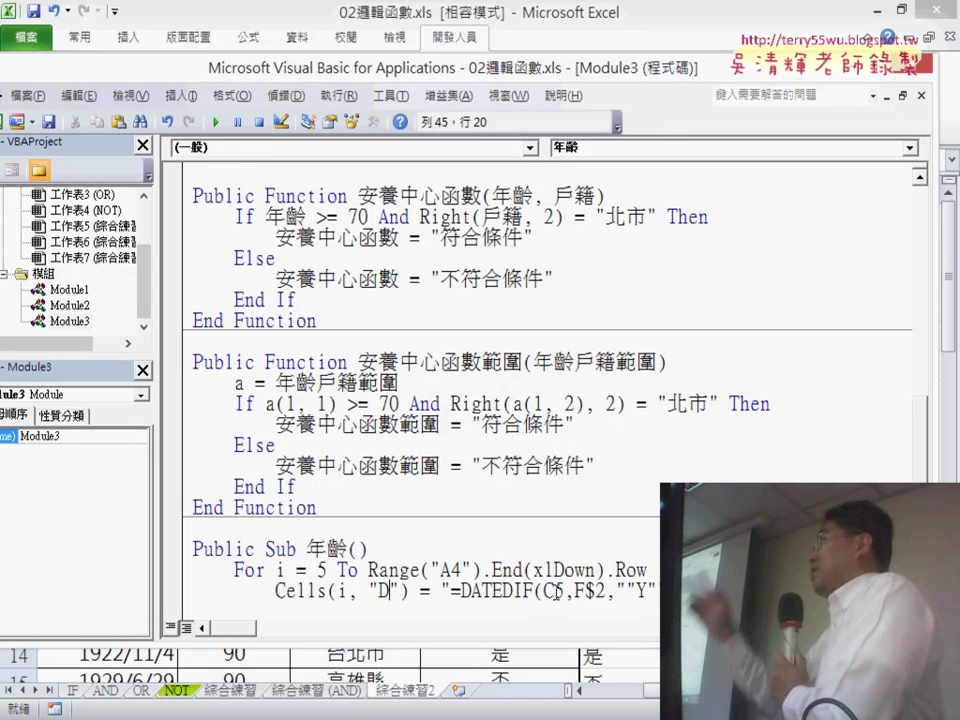
- Replace the 5 in C5 with i in the macro's DATEDIF string, then restore the editor window
{"action": "left_click_drag", "start_coordinate": [606, 591], "coordinate": [574, 591]}
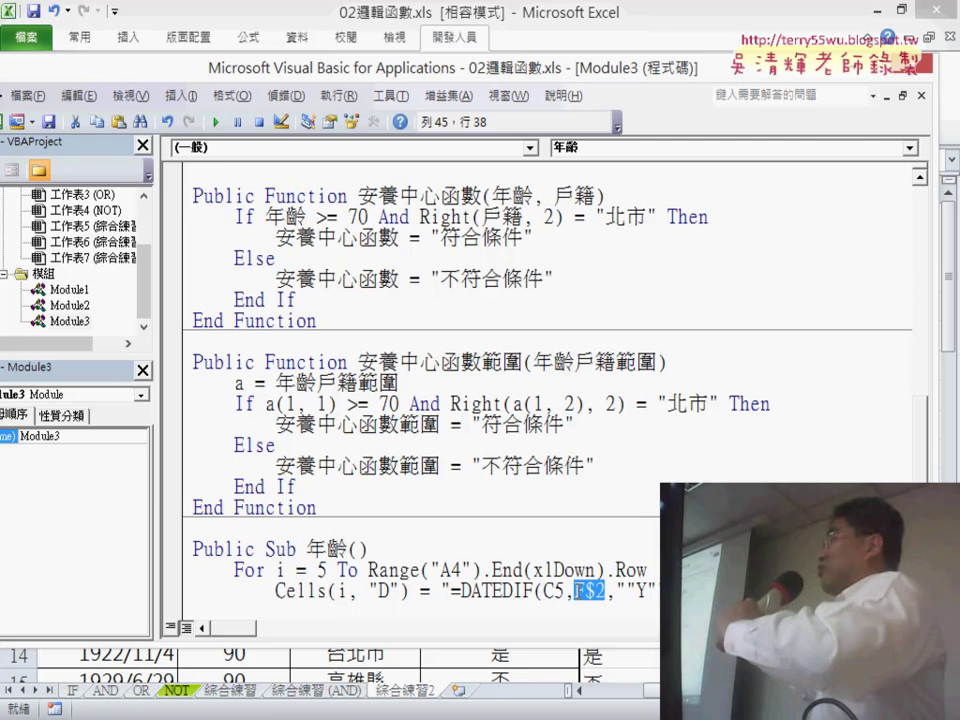
{"action": "left_click_drag", "start_coordinate": [544, 591], "coordinate": [567, 592]}
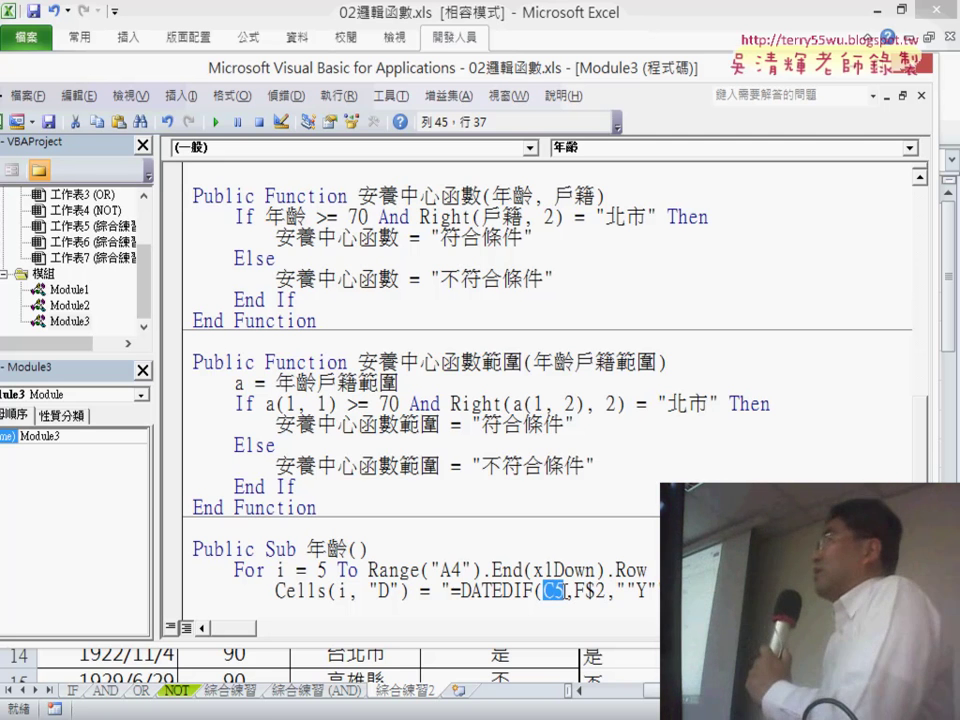
{"action": "left_click", "coordinate": [566, 591]}
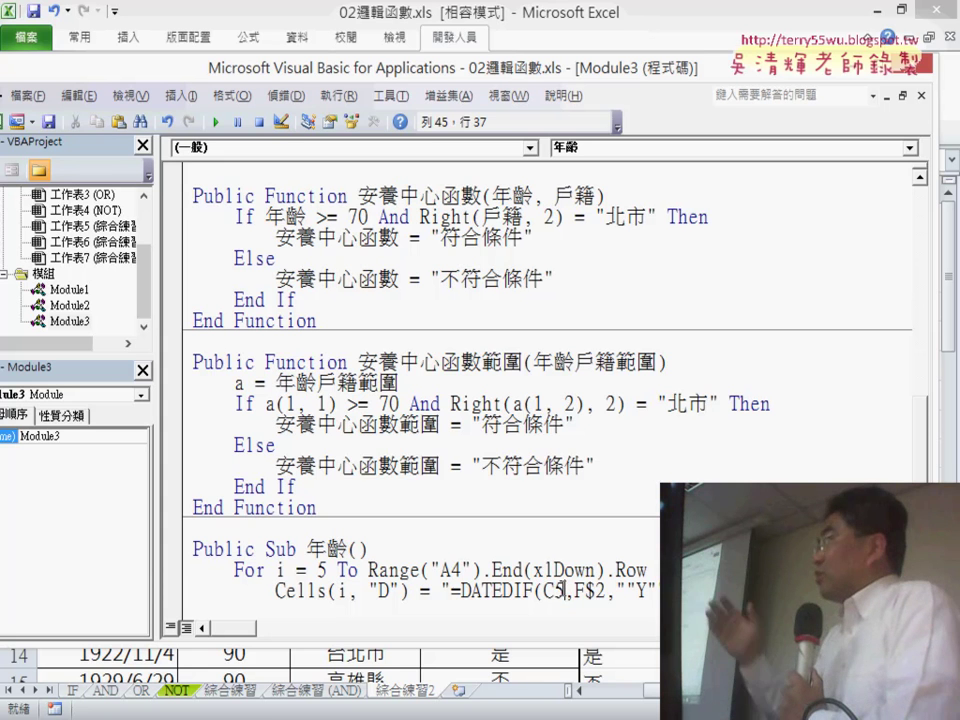
{"action": "left_click_drag", "start_coordinate": [566, 591], "coordinate": [557, 592]}
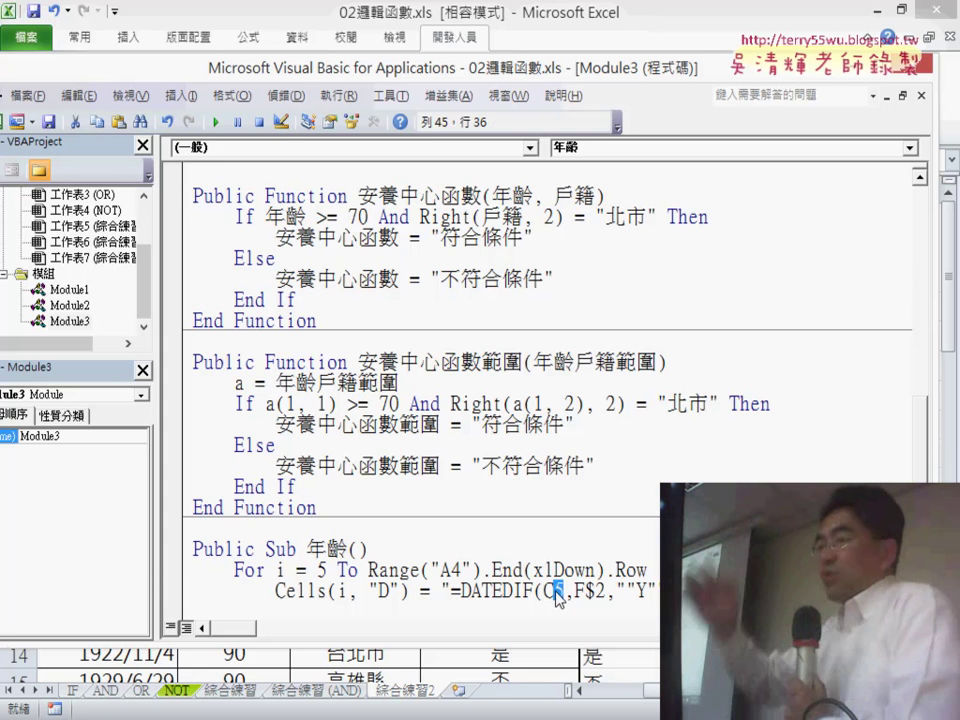
{"action": "left_click", "coordinate": [317, 572]}
{"action": "left_click", "coordinate": [321, 571]}
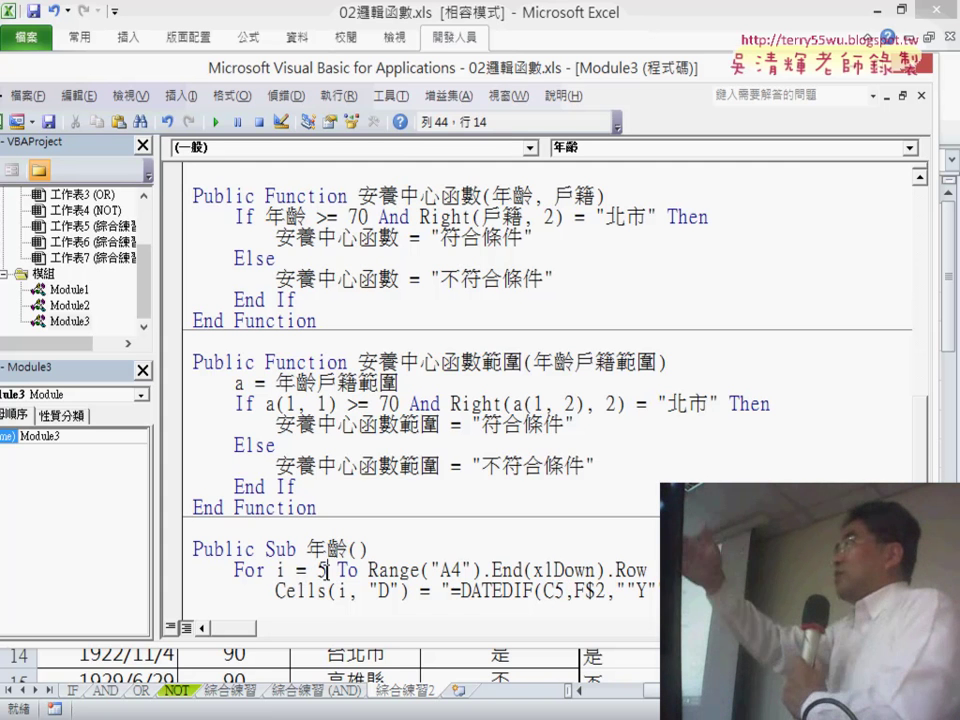
{"action": "left_click_drag", "start_coordinate": [565, 597], "coordinate": [555, 597]}
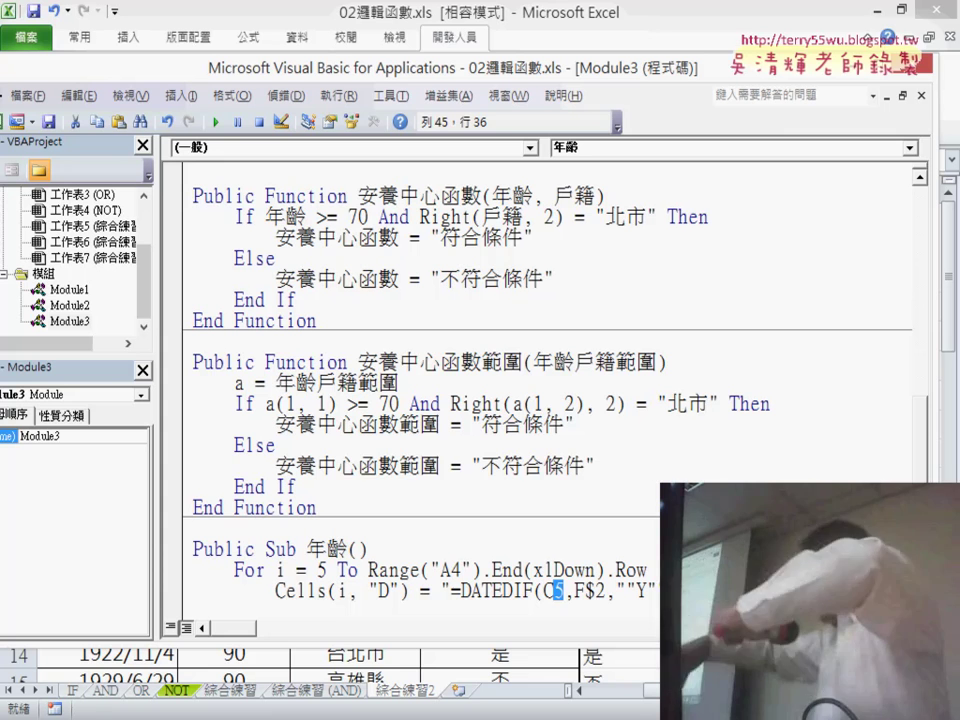
{"action": "type", "text": "i"}
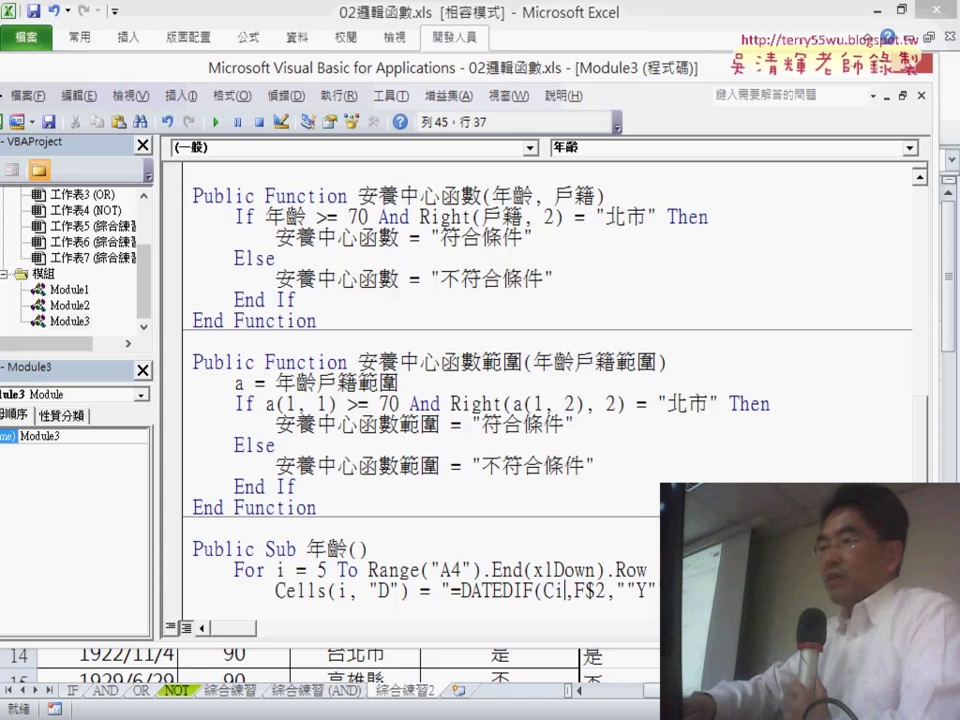
{"action": "double_click", "coordinate": [652, 80]}
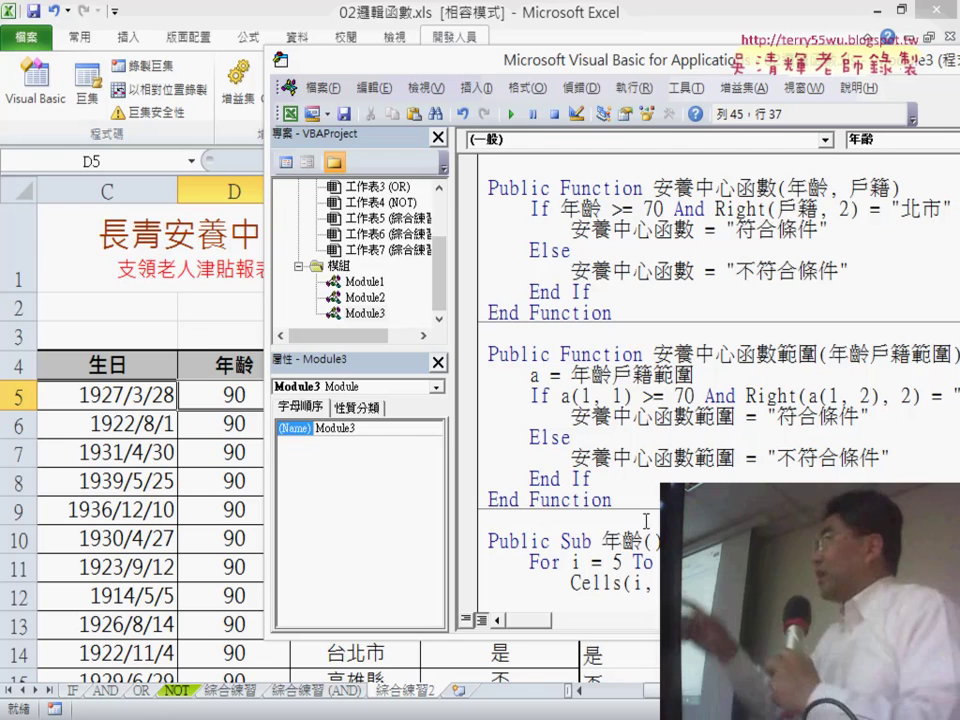
- Rerun the 年齡 macro, which now fills column D with #NAME? errors
{"action": "left_click", "coordinate": [512, 116]}
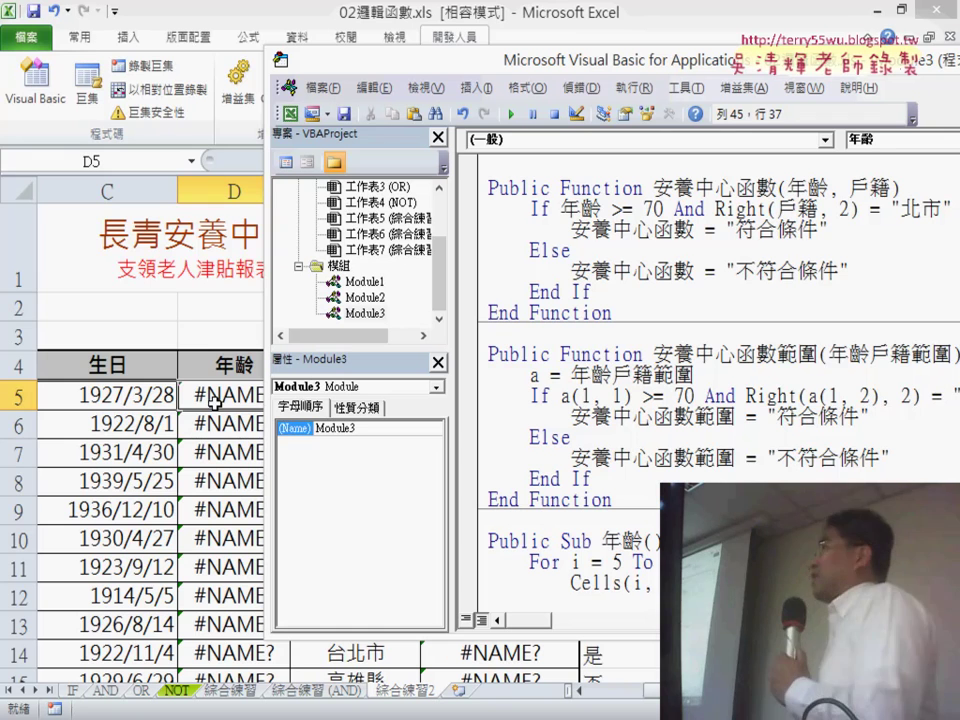
- Start replacing the literal Ci with quotes, & operators and the loop counter i
{"action": "double_click", "coordinate": [737, 73]}
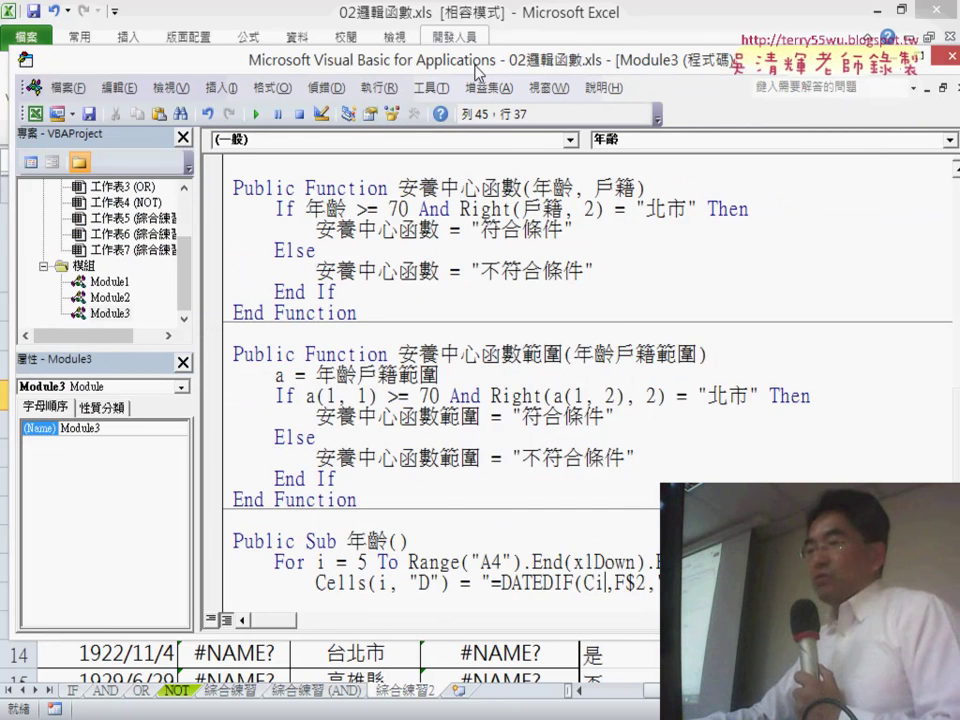
{"action": "left_click_drag", "start_coordinate": [583, 587], "coordinate": [570, 583]}
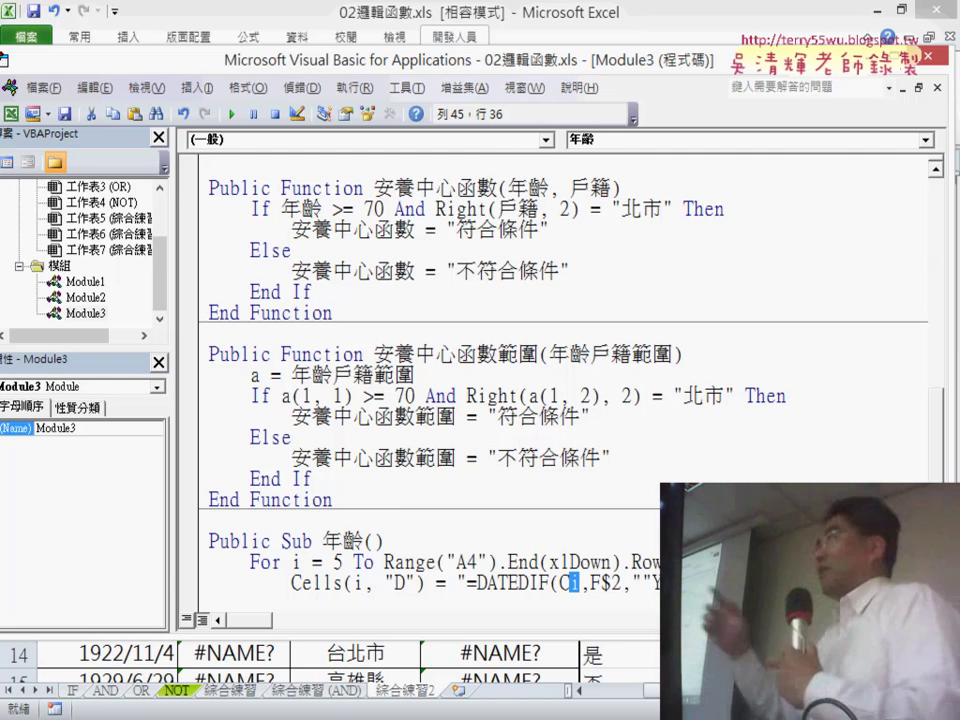
{"action": "type", "text": "\""}
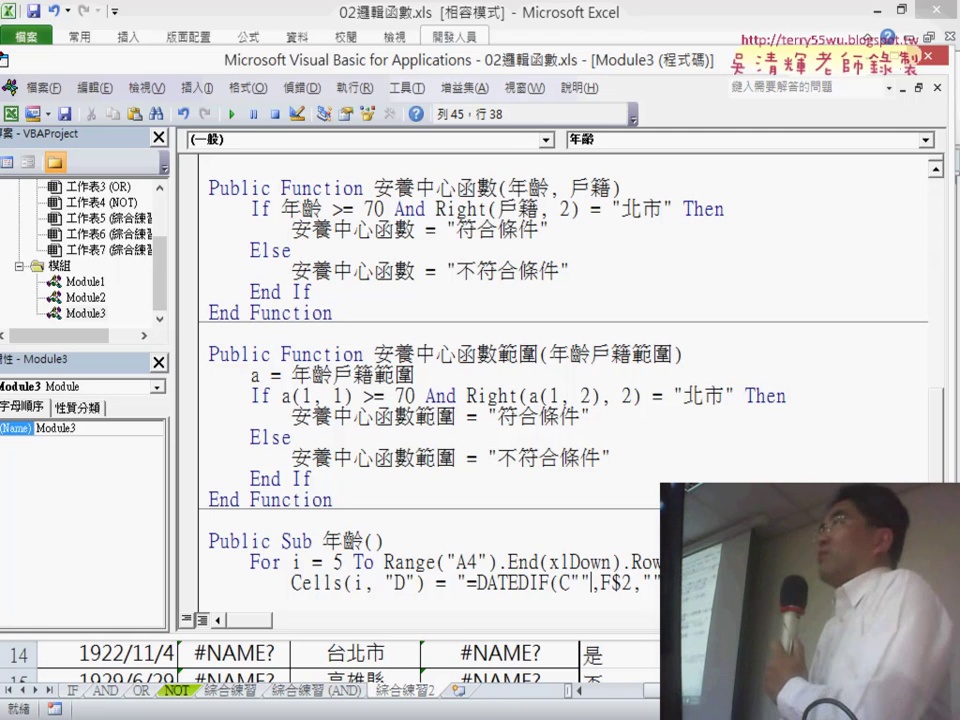
{"action": "key", "text": "Left"}
{"action": "key", "text": "Left"}
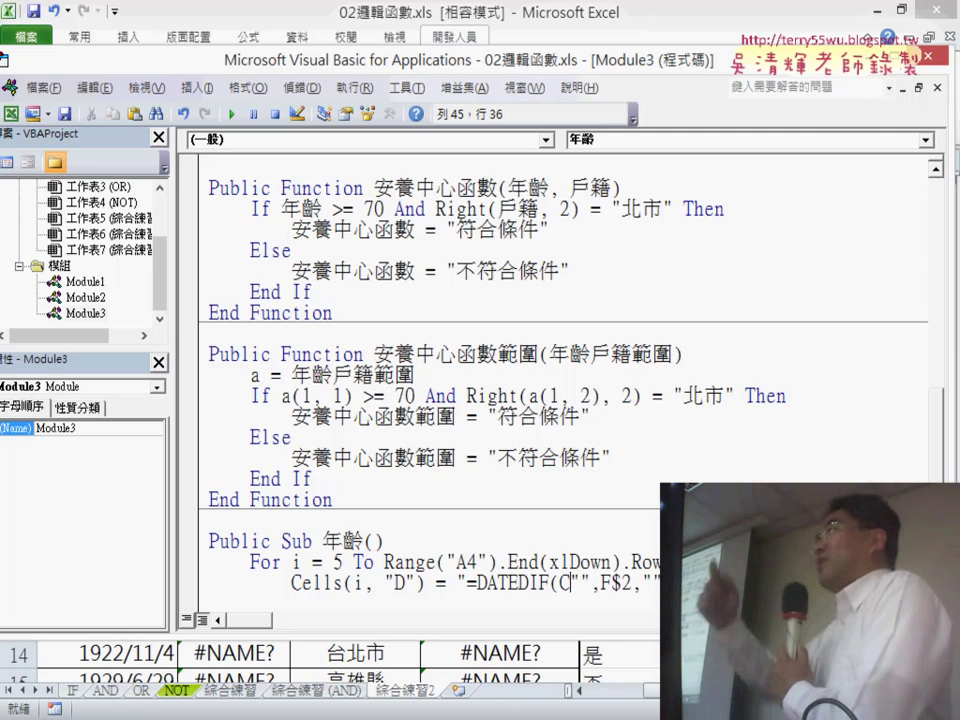
{"action": "key", "text": "Right"}
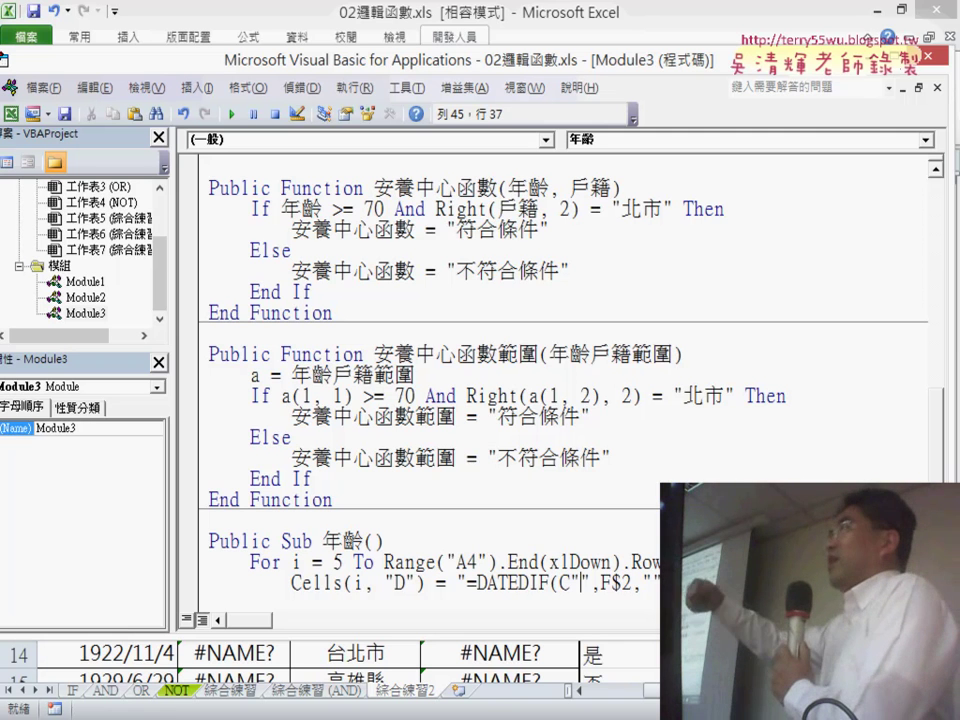
{"action": "type", "text": "&&"}
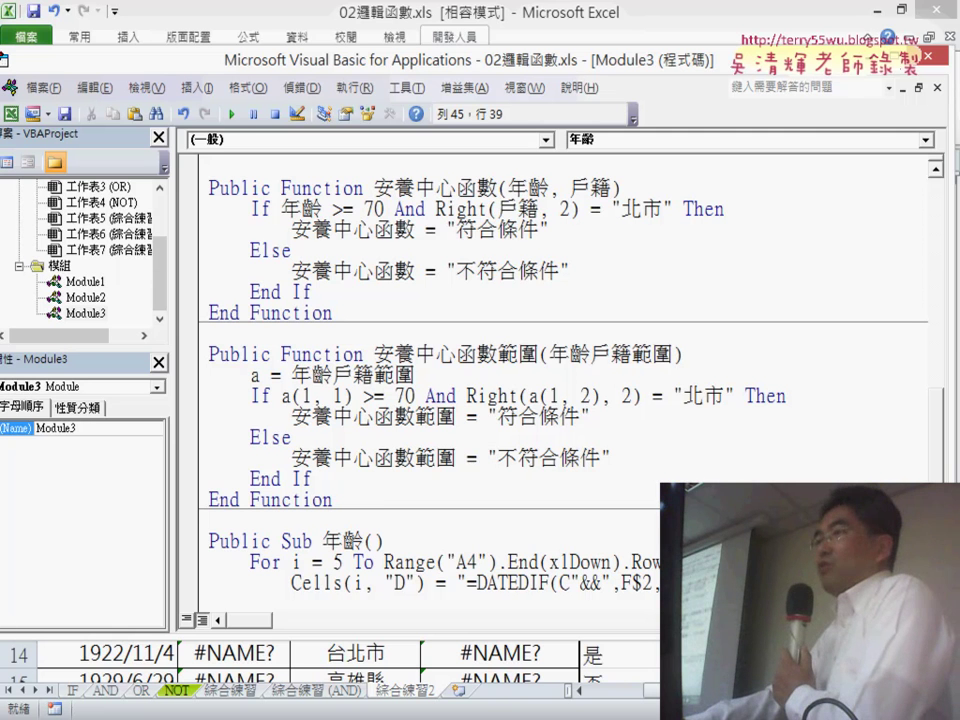
{"action": "left_click", "coordinate": [591, 581]}
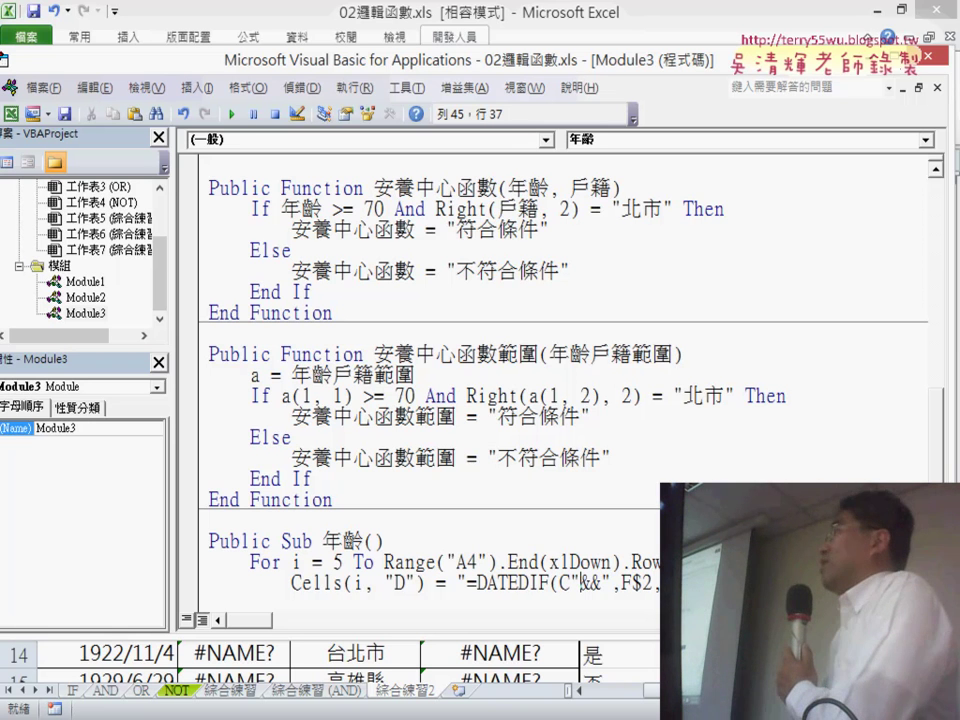
{"action": "key", "text": "Right"}
{"action": "key", "text": "Right"}
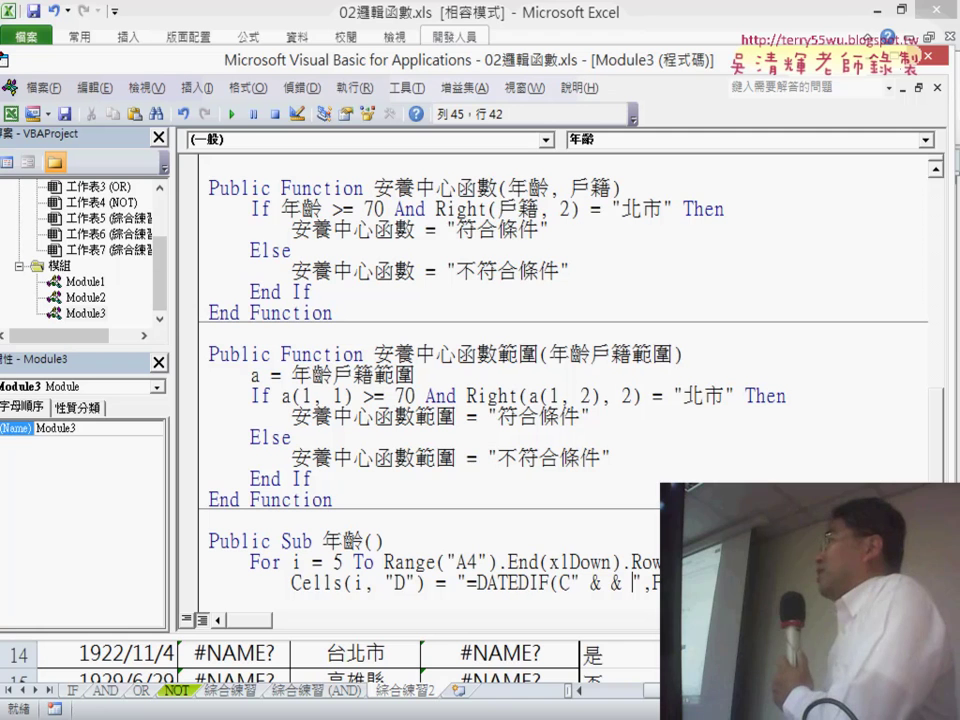
{"action": "key", "text": "Left"}
{"action": "key", "text": "Left"}
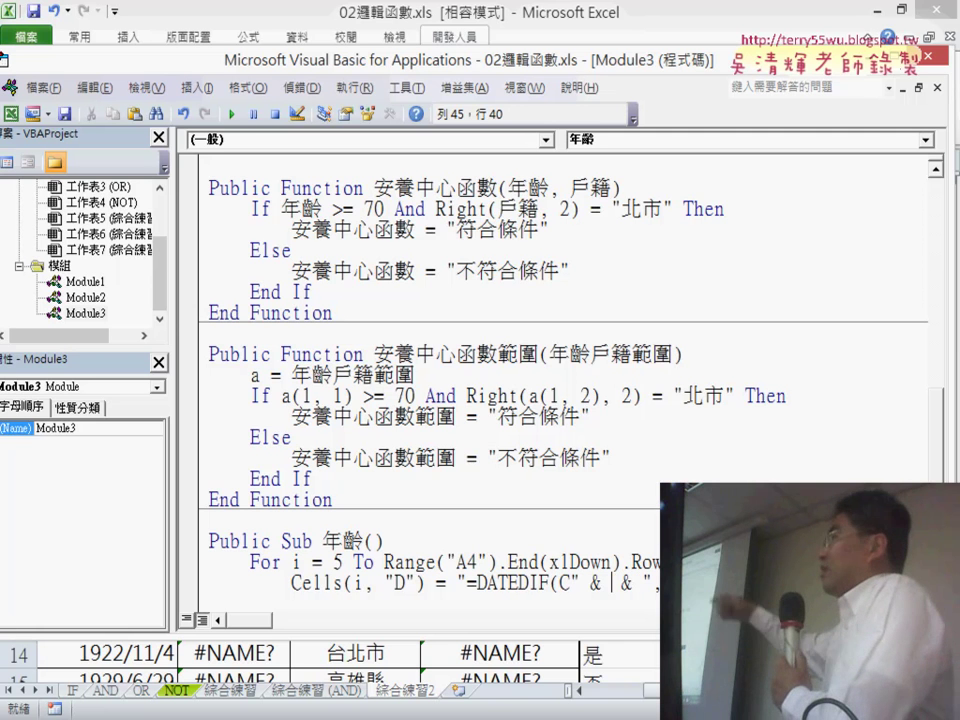
{"action": "type", "text": "i"}
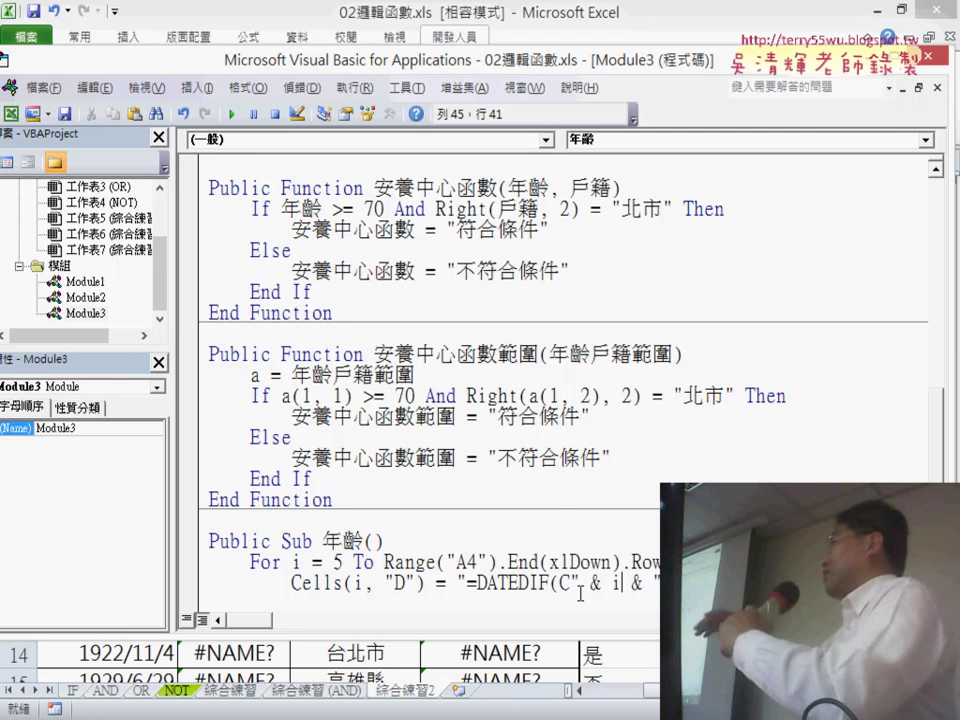
- Rebuild the C reference in the DATEDIF string as "C" & i & so each row uses its own number
{"action": "left_click_drag", "start_coordinate": [570, 583], "coordinate": [664, 583]}
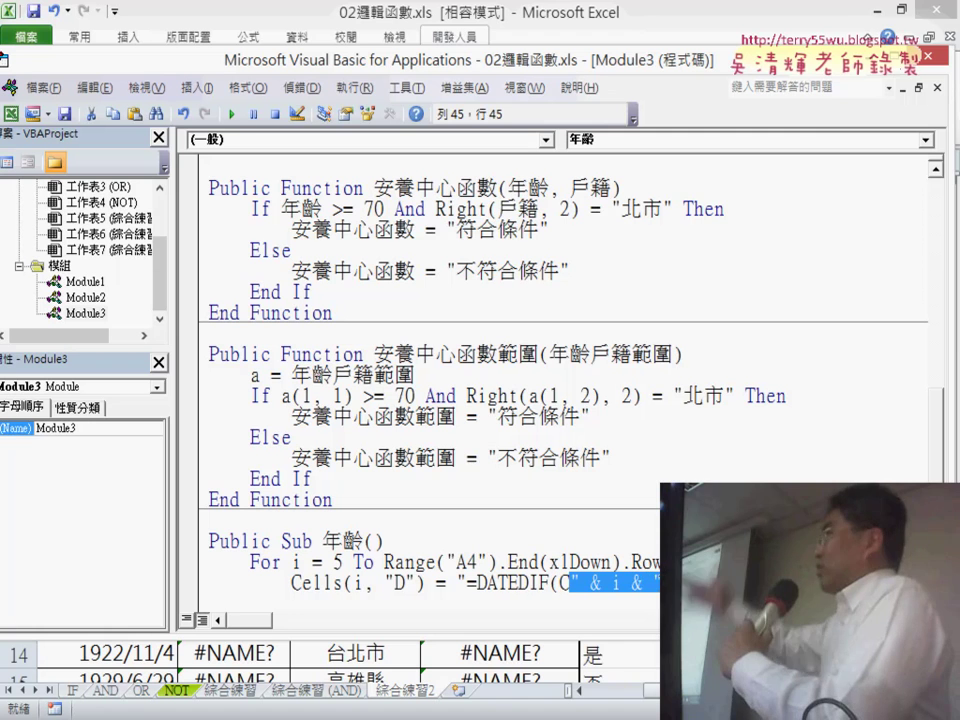
{"action": "key", "text": "Delete"}
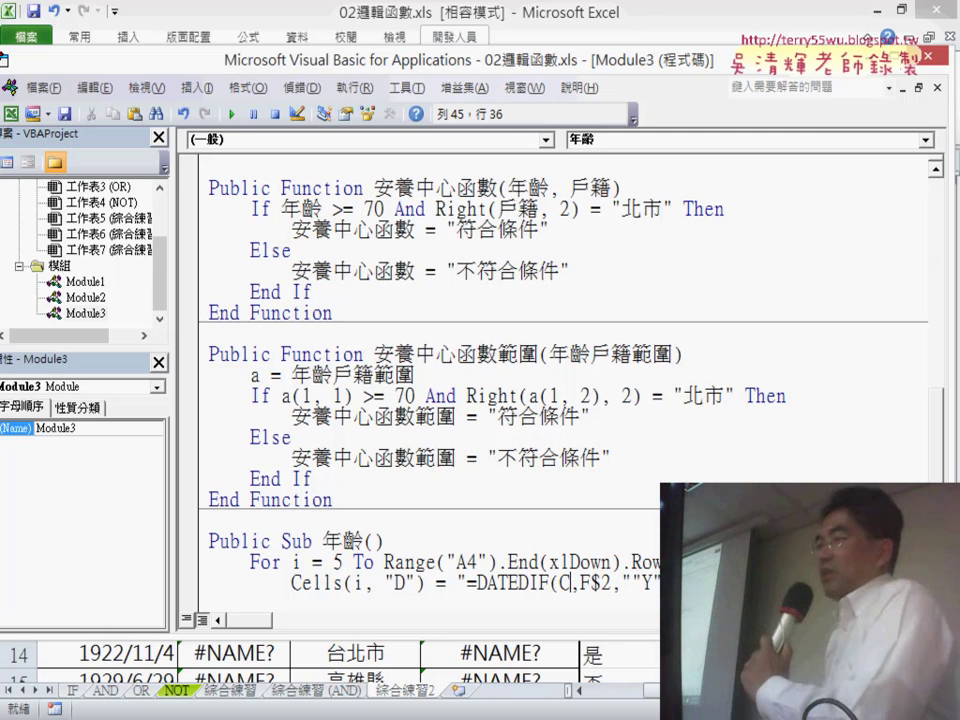
{"action": "type", "text": "5"}
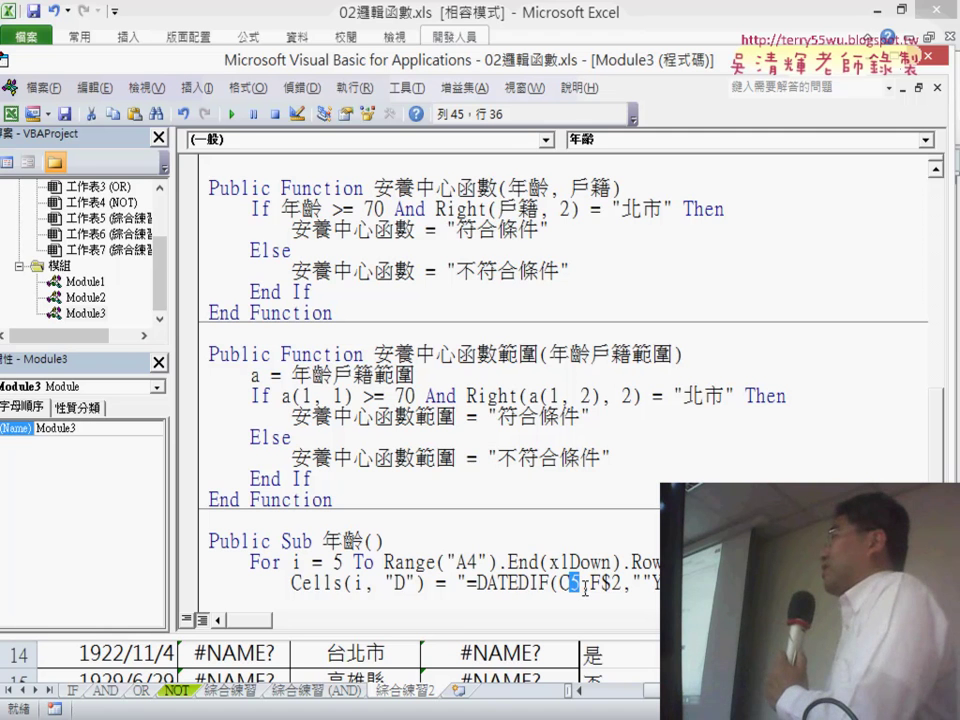
{"action": "type", "text": "\"\""}
{"action": "key", "text": "Left"}
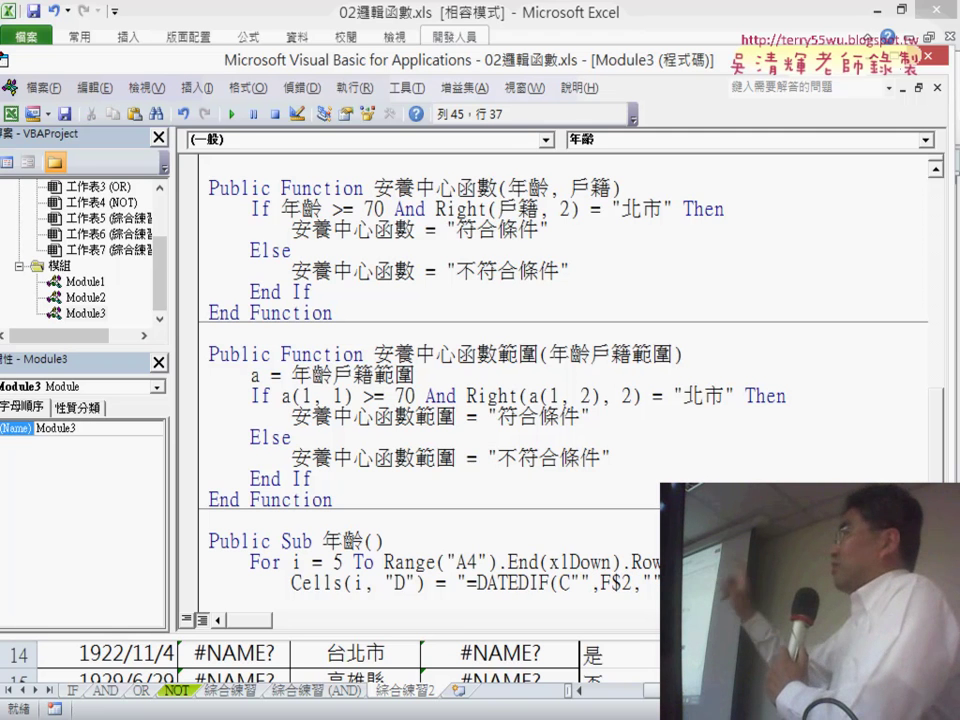
{"action": "type", "text": "&&"}
{"action": "key", "text": "Left"}
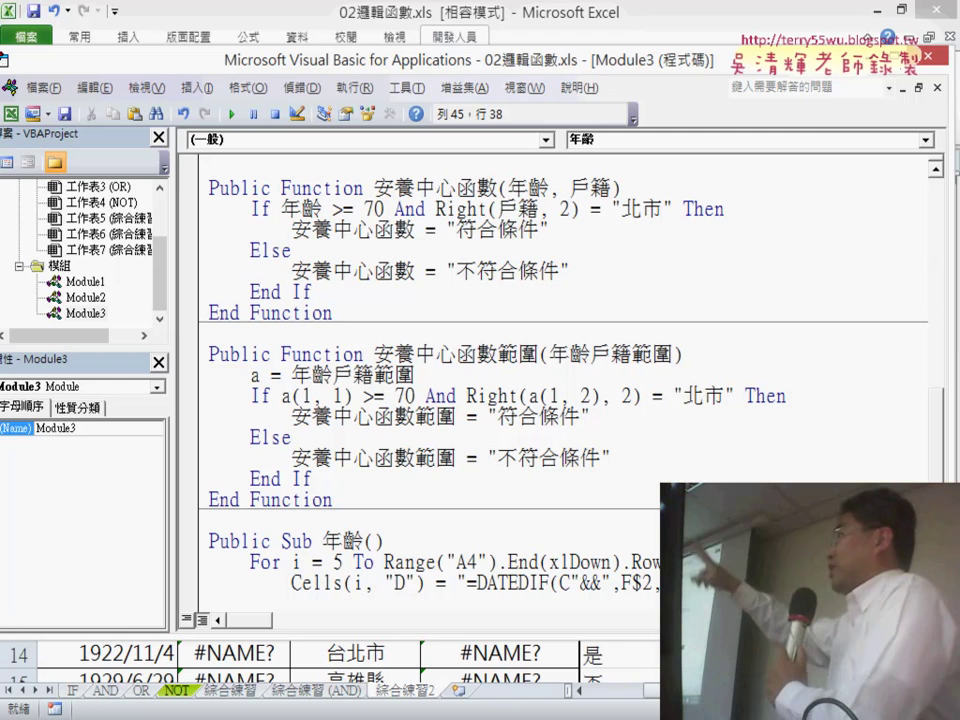
{"action": "type", "text": "i"}
{"action": "key", "text": "Left"}
{"action": "key", "text": "Left"}
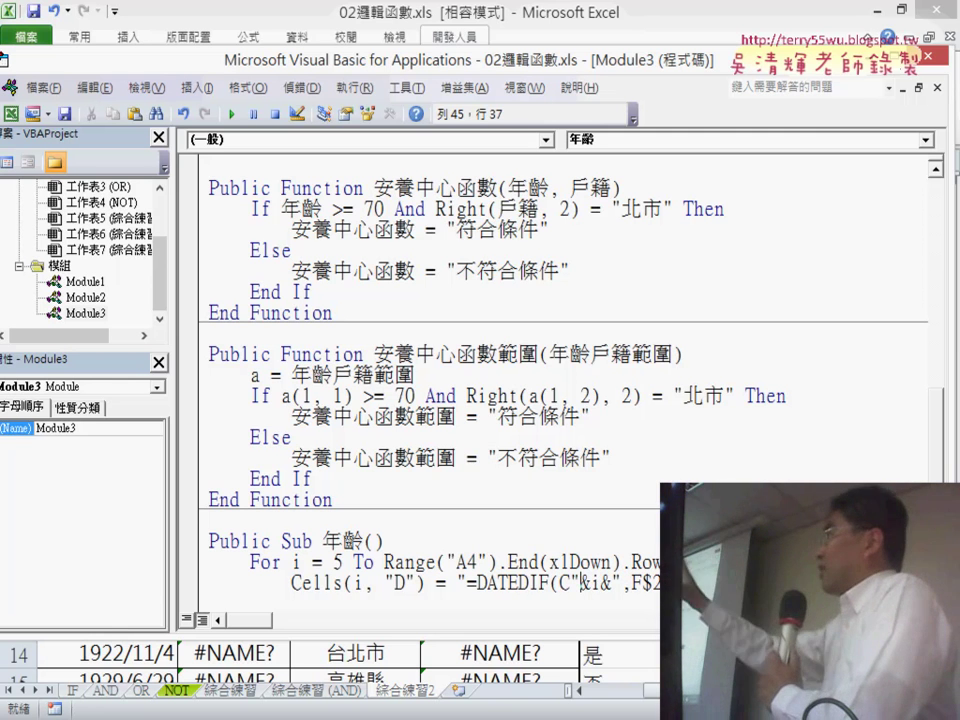
{"action": "key", "text": "Right"}
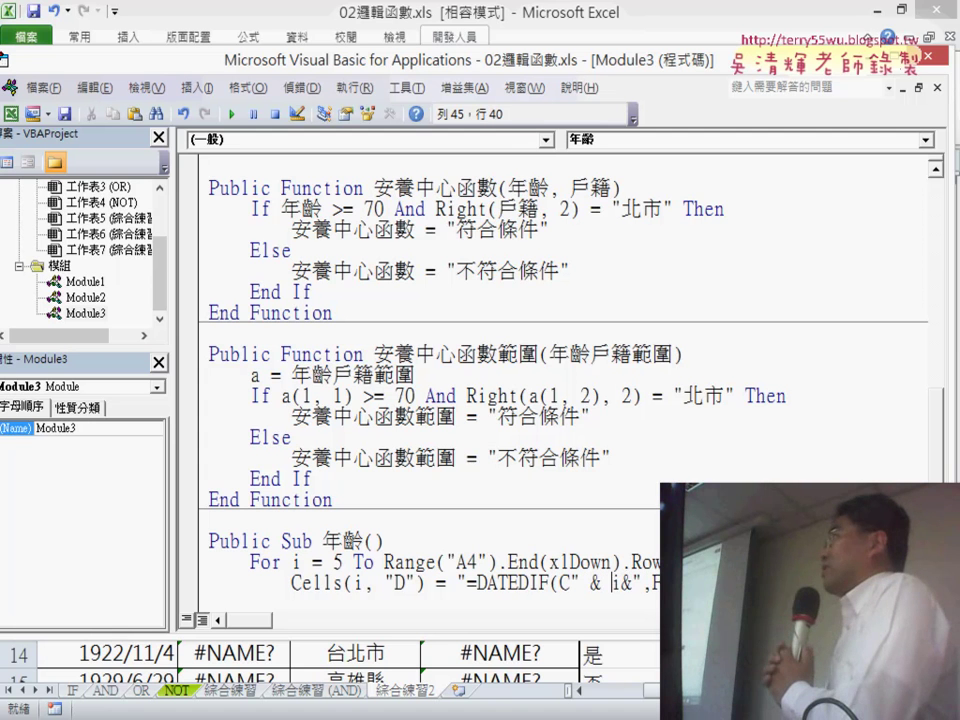
{"action": "key", "text": "Right"}
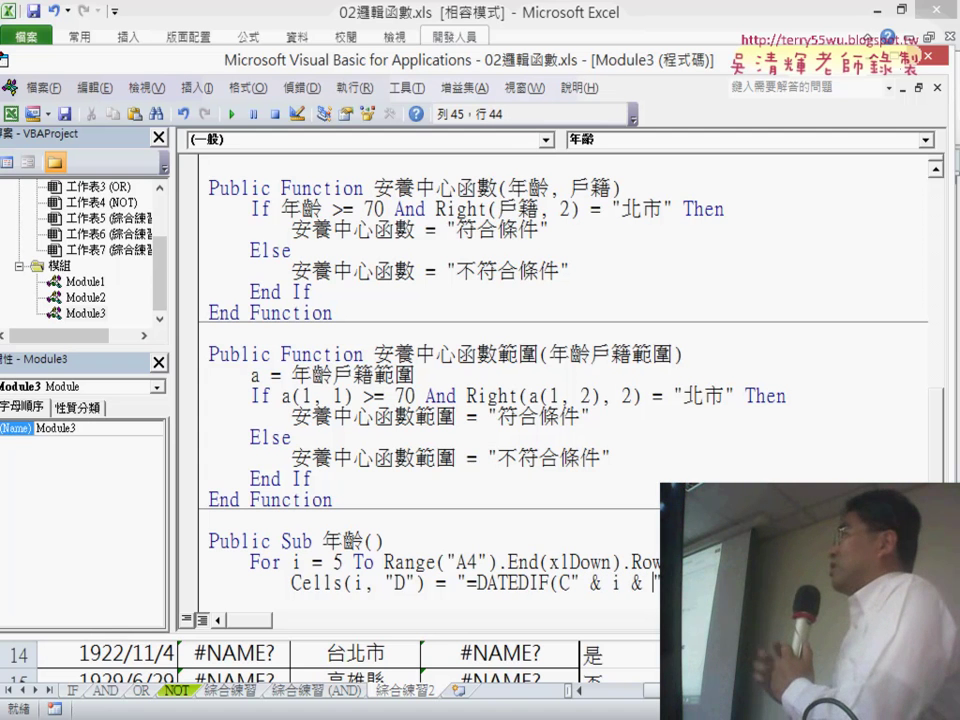
{"action": "type", "text": "\""}
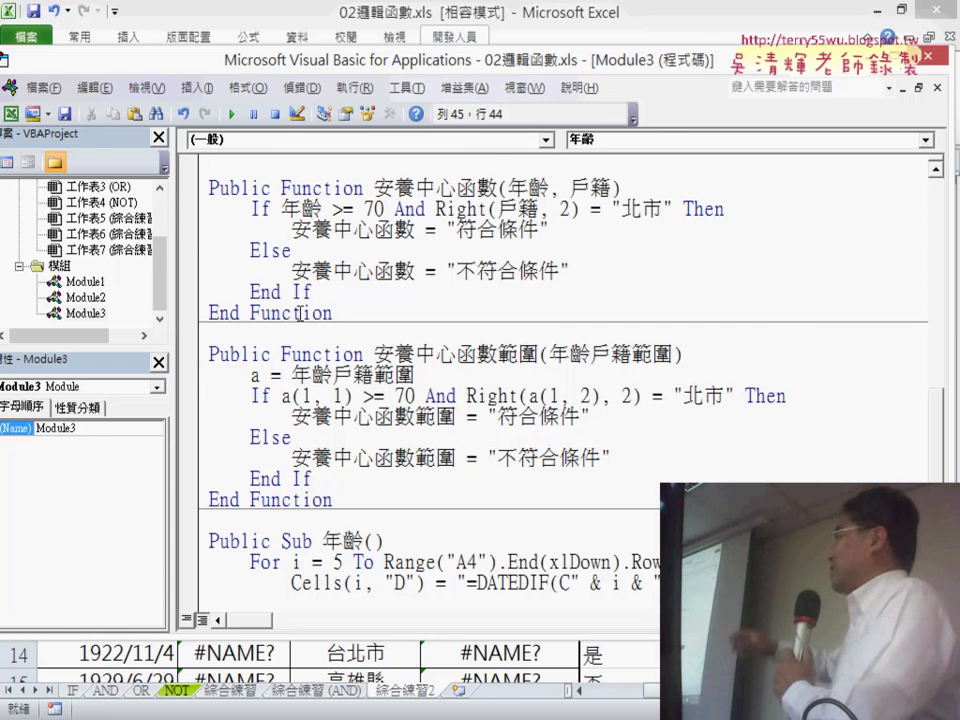
{"action": "left_click_drag", "start_coordinate": [315, 72], "coordinate": [650, 57]}
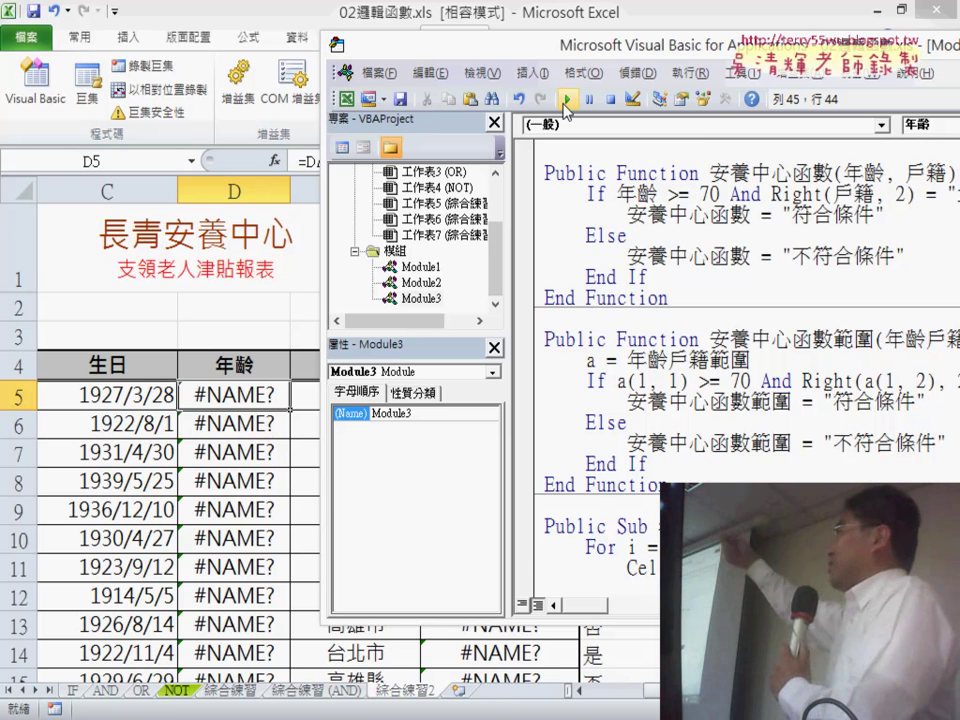
- Run the 年齡 macro so column D shows ages like 90 and 94, then maximize the code editor
{"action": "left_click", "coordinate": [566, 100]}
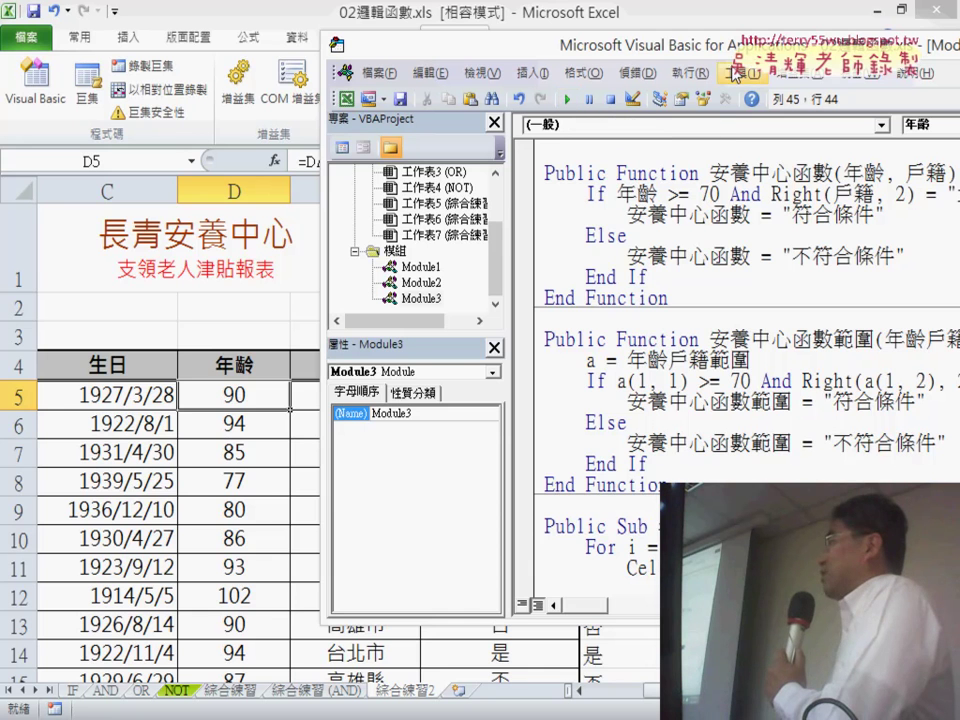
{"action": "left_click_drag", "start_coordinate": [702, 57], "coordinate": [475, 68]}
{"action": "double_click", "coordinate": [475, 68]}
- Highlight the Next line, the target cell and the DATEDIF formula string, then shrink the editor aside
{"action": "scroll", "coordinate": [720, 393], "scroll_direction": "down", "scroll_amount": 1}
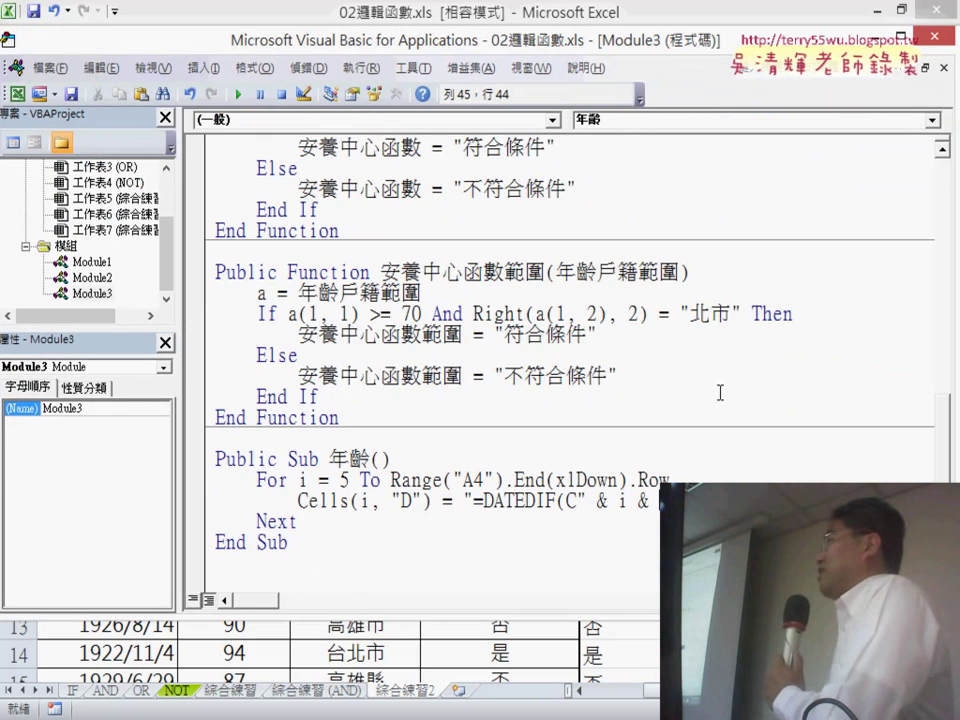
{"action": "left_click_drag", "start_coordinate": [215, 521], "coordinate": [297, 521]}
{"action": "left_click_drag", "start_coordinate": [655, 501], "coordinate": [453, 501]}
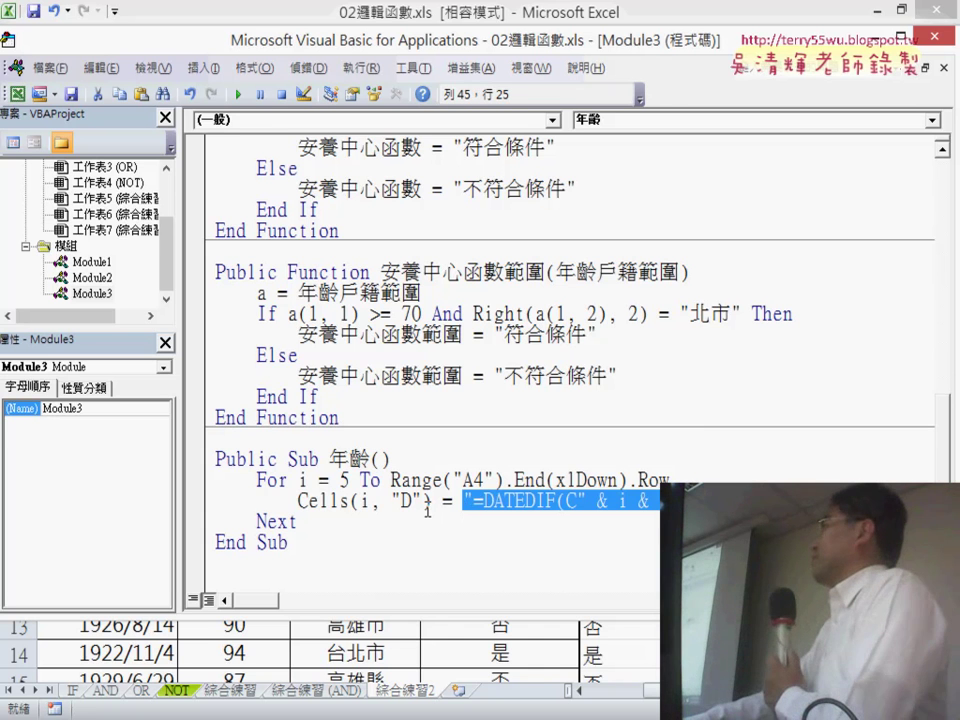
{"action": "left_click_drag", "start_coordinate": [429, 503], "coordinate": [298, 503]}
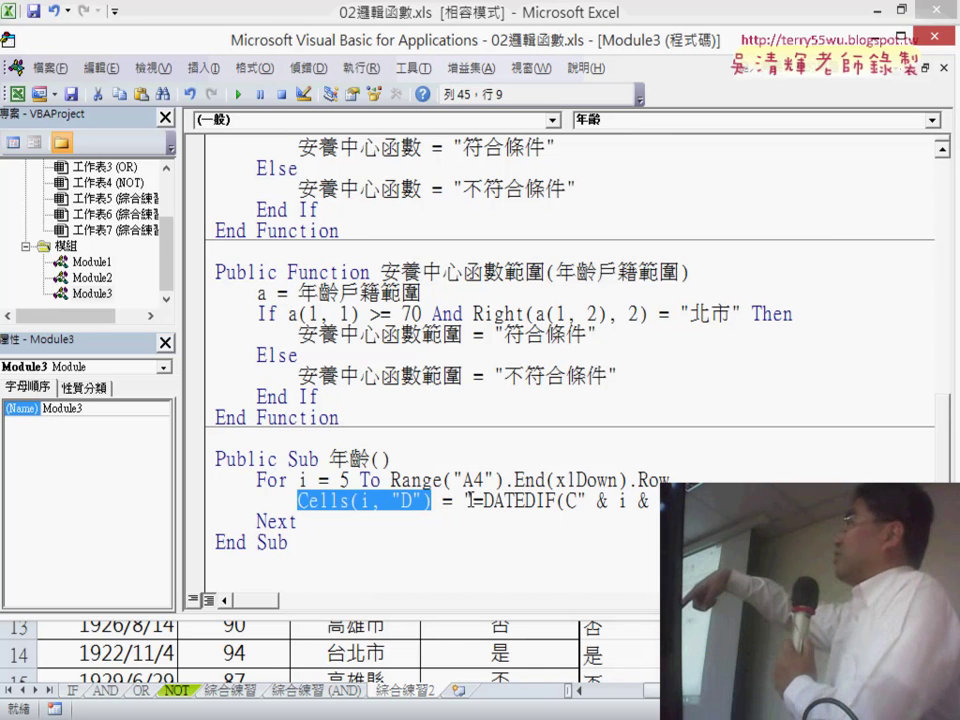
{"action": "left_click_drag", "start_coordinate": [472, 497], "coordinate": [786, 500]}
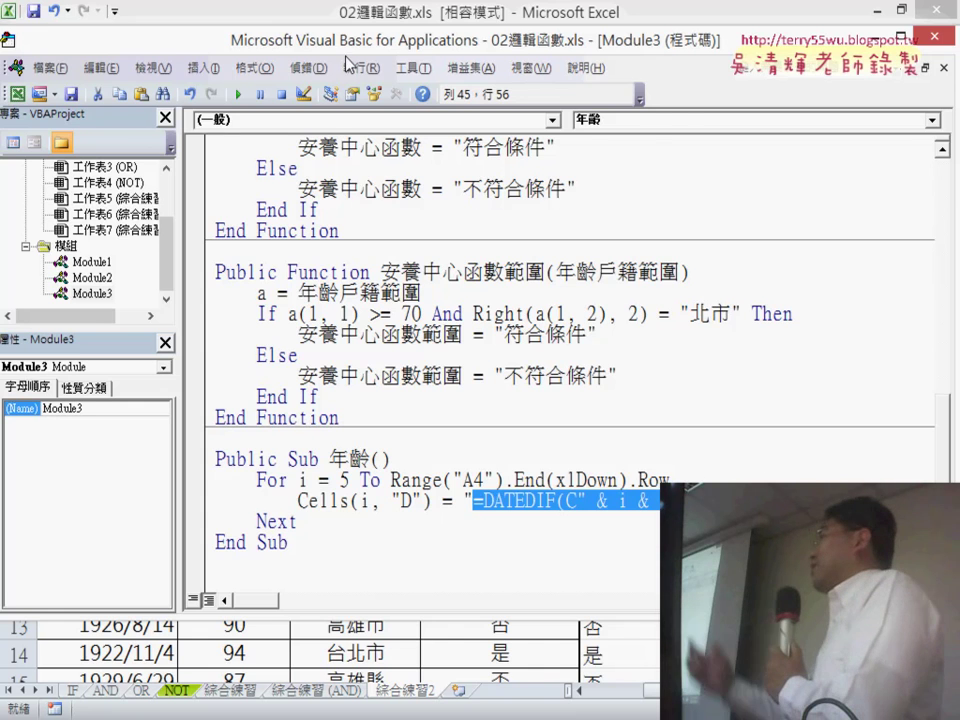
{"action": "left_click_drag", "start_coordinate": [150, 45], "coordinate": [668, 142]}
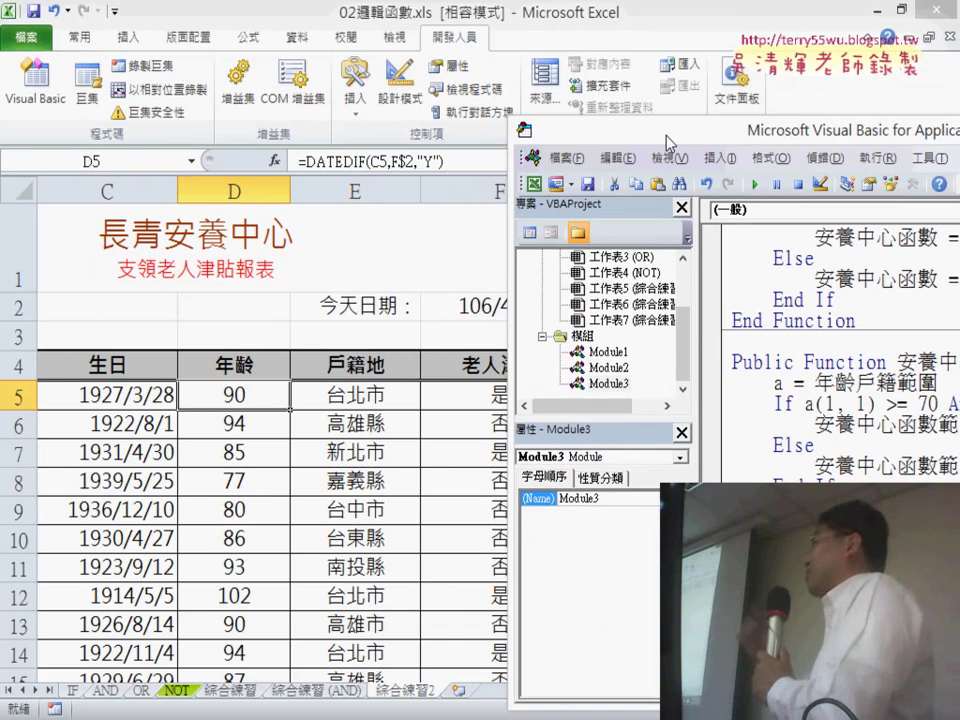
- Bring the elderly-allowance workbook in front of the code editor
{"action": "left_click", "coordinate": [242, 396]}
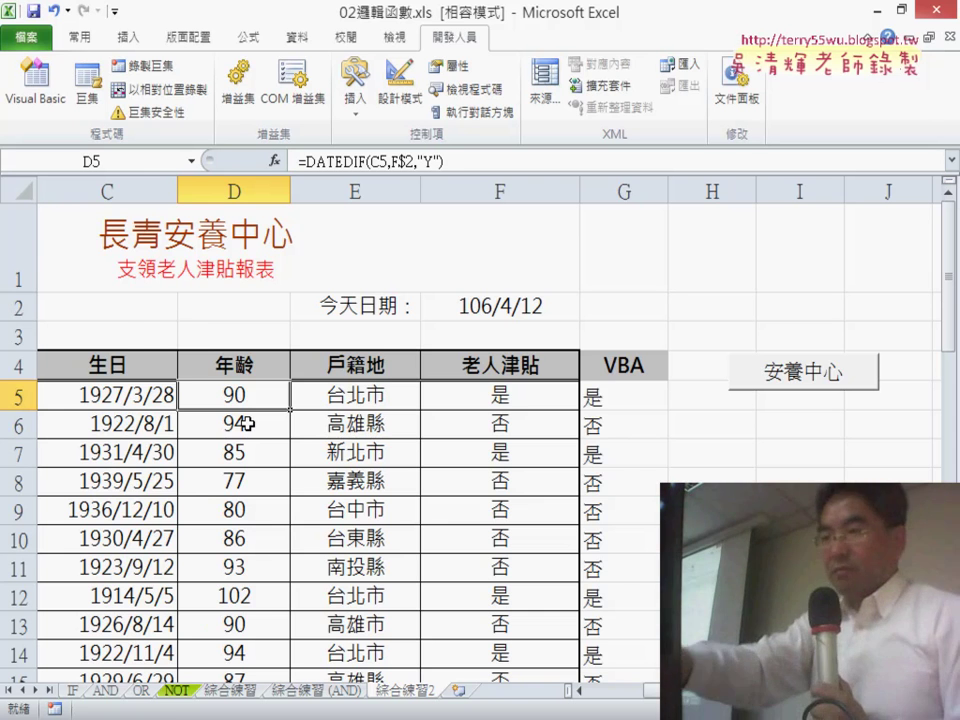
- Copy the computed ages in D5:D36
{"action": "key", "text": "ctrl+shift+Down"}
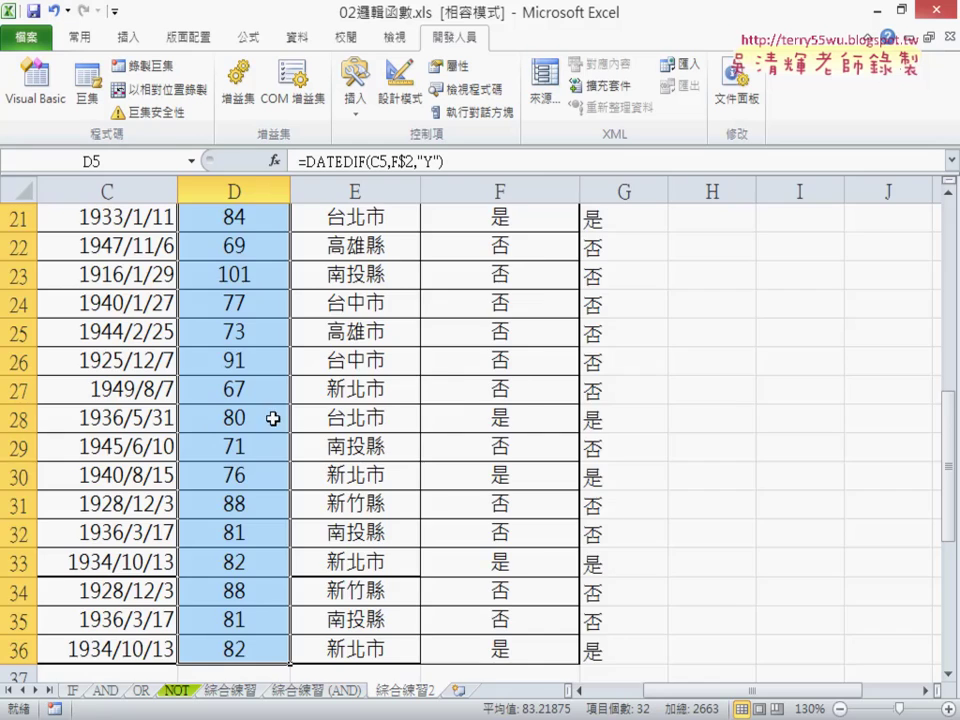
{"action": "scroll", "coordinate": [250, 428], "scroll_direction": "up", "scroll_amount": 4}
{"action": "scroll", "coordinate": [252, 425], "scroll_direction": "up", "scroll_amount": 4}
{"action": "scroll", "coordinate": [252, 425], "scroll_direction": "down", "scroll_amount": 6}
{"action": "scroll", "coordinate": [279, 403], "scroll_direction": "down", "scroll_amount": 1}
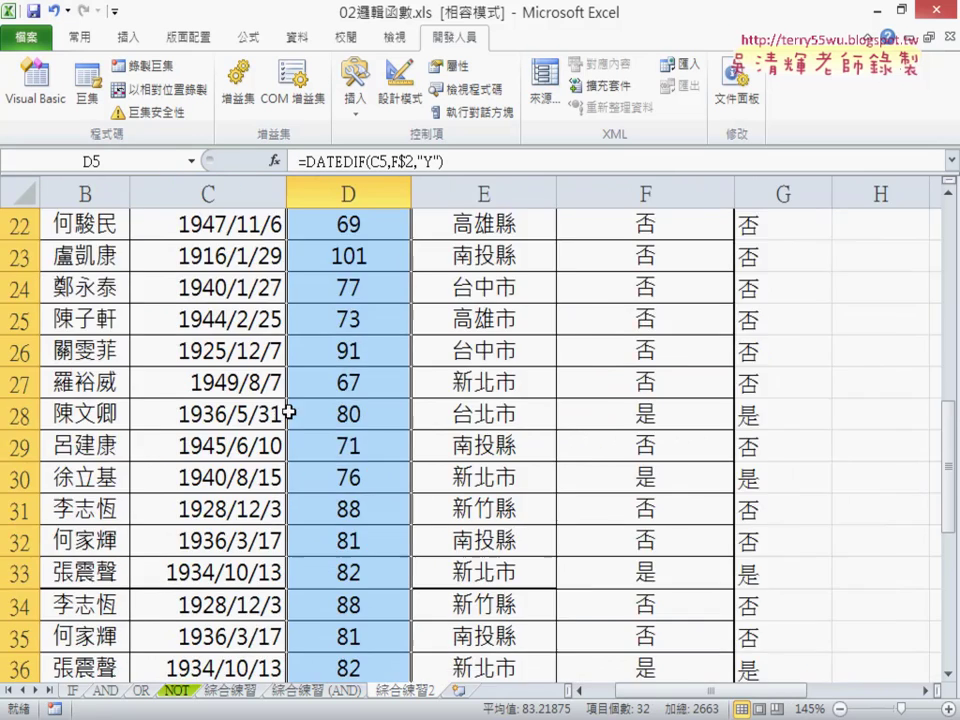
{"action": "scroll", "coordinate": [289, 403], "scroll_direction": "down", "scroll_amount": 1}
{"action": "scroll", "coordinate": [306, 392], "scroll_direction": "down", "scroll_amount": 1}
{"action": "right_click", "coordinate": [390, 315]}
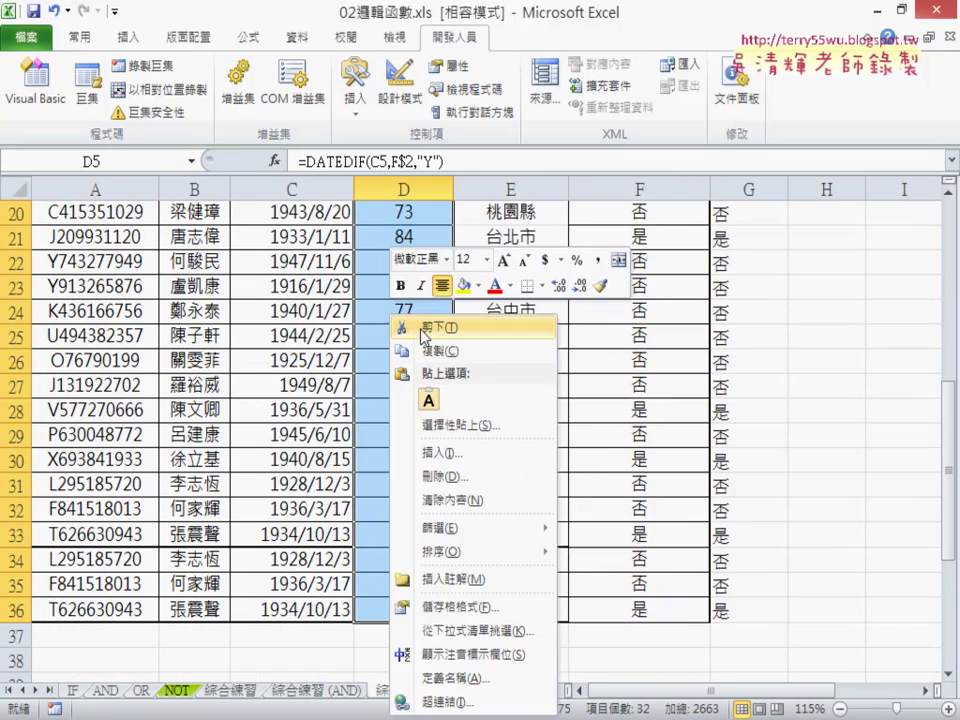
{"action": "left_click", "coordinate": [442, 326]}
- Paste the copied ages back into the age column starting at D5
{"action": "scroll", "coordinate": [432, 335], "scroll_direction": "up", "scroll_amount": 4}
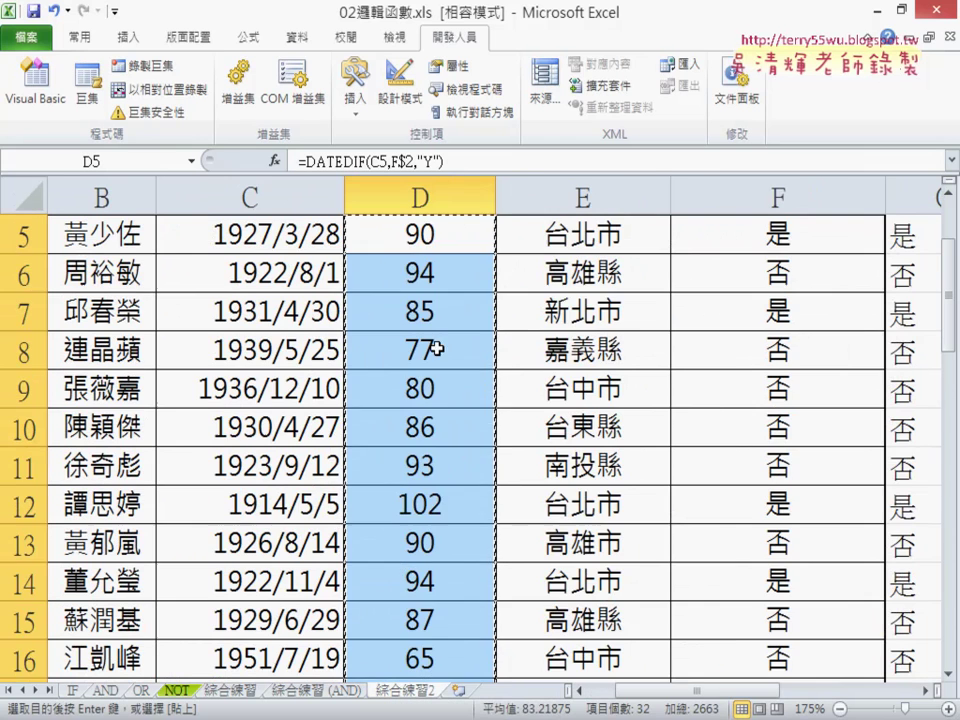
{"action": "left_click", "coordinate": [415, 235]}
{"action": "right_click", "coordinate": [415, 235]}
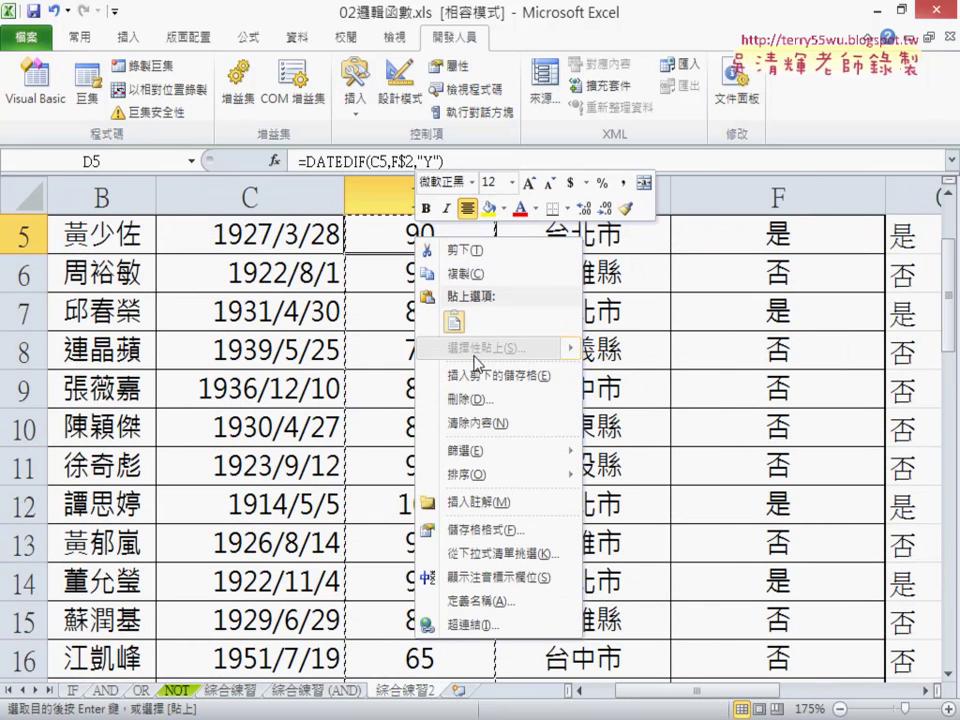
{"action": "left_click", "coordinate": [455, 322]}
- Select from D6 down to the end of the age column and bring up its context menu
{"action": "left_click", "coordinate": [410, 268]}
{"action": "key", "text": "ctrl+shift+Down"}
{"action": "right_click", "coordinate": [410, 268]}
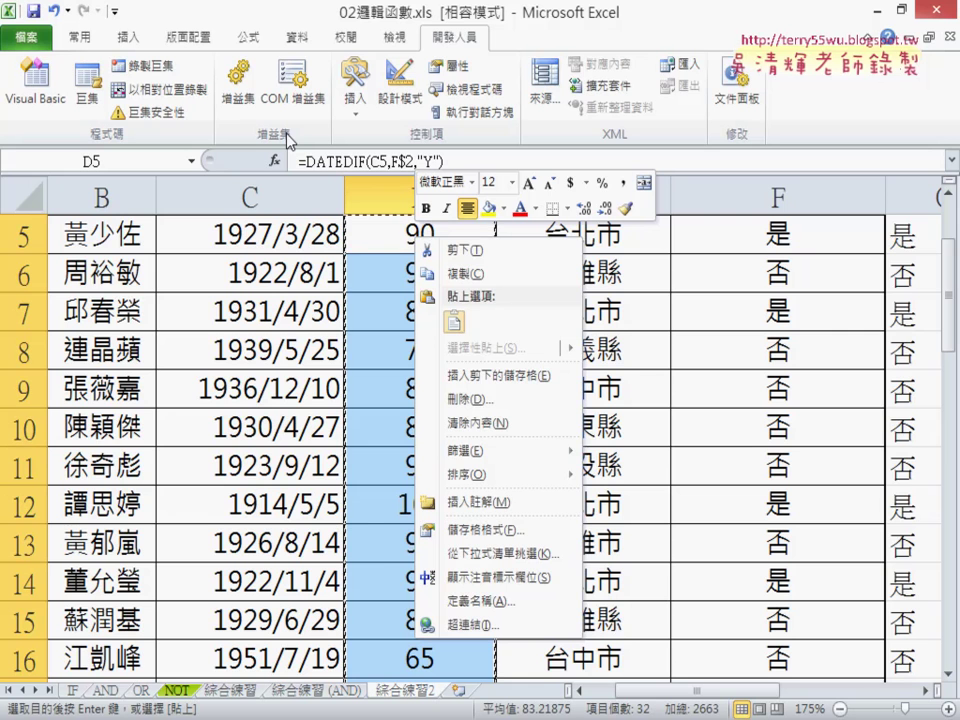
- Select the whole of column D, then scroll right to show the 安養中心 button
{"action": "left_click_drag", "start_coordinate": [948, 280], "coordinate": [948, 250]}
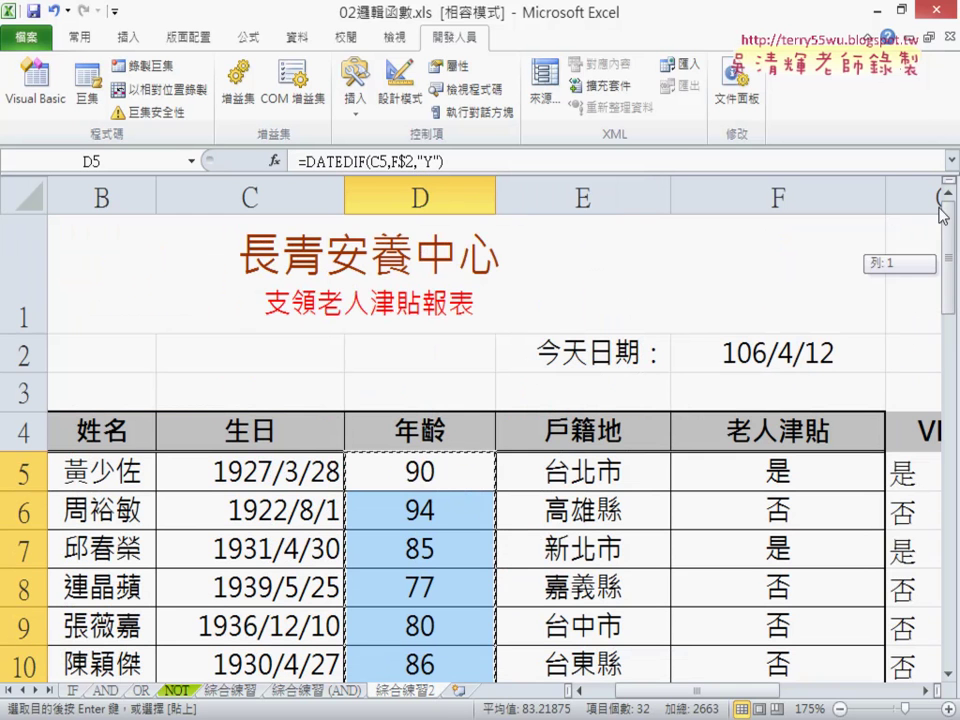
{"action": "left_click", "coordinate": [420, 197]}
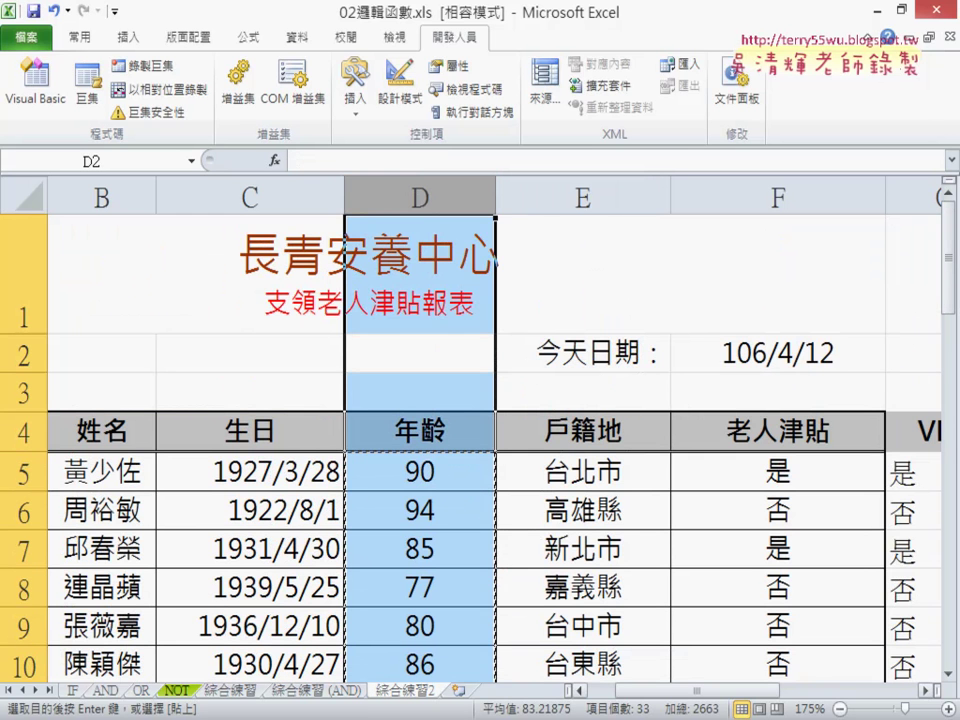
{"action": "left_click_drag", "start_coordinate": [740, 695], "coordinate": [868, 692]}
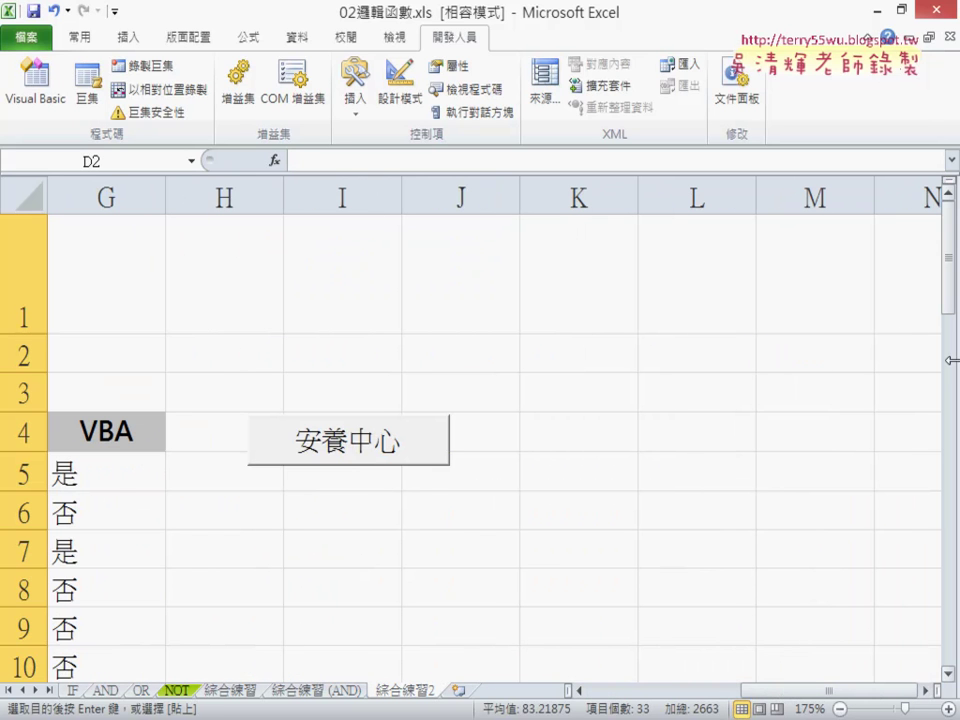